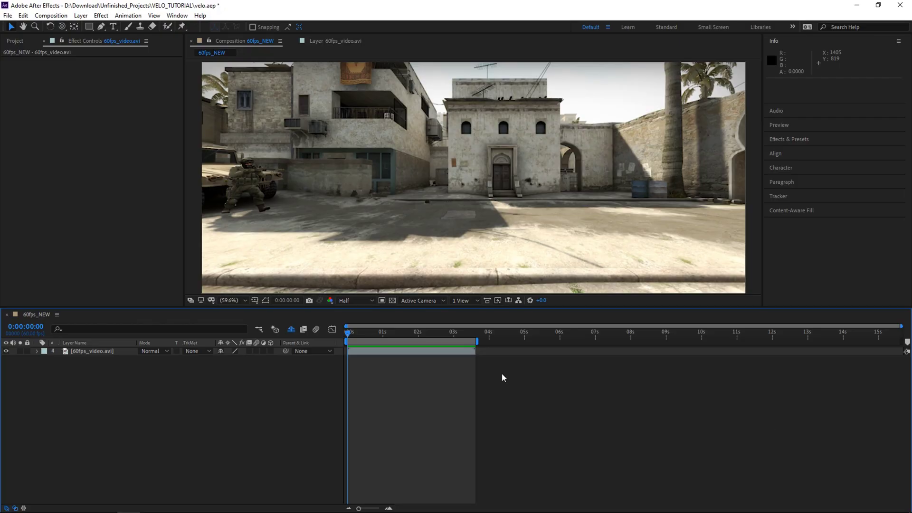
# - Play back the 60fps_NEW composition with 60fps_video.avi at 60 fps in realtime
pyautogui.press('space')
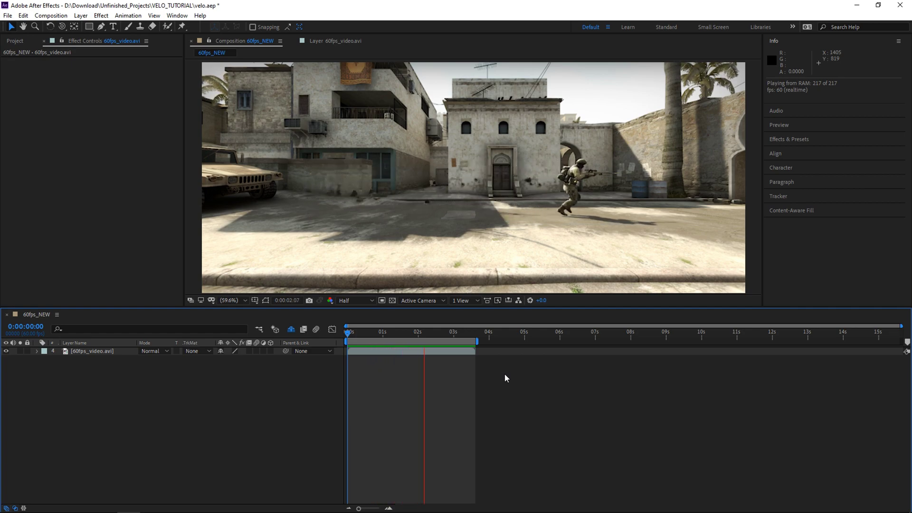
# - Show time as frame numbers, return to frame 17, and select the 60fps_video.avi layer
pyautogui.click(474, 333)
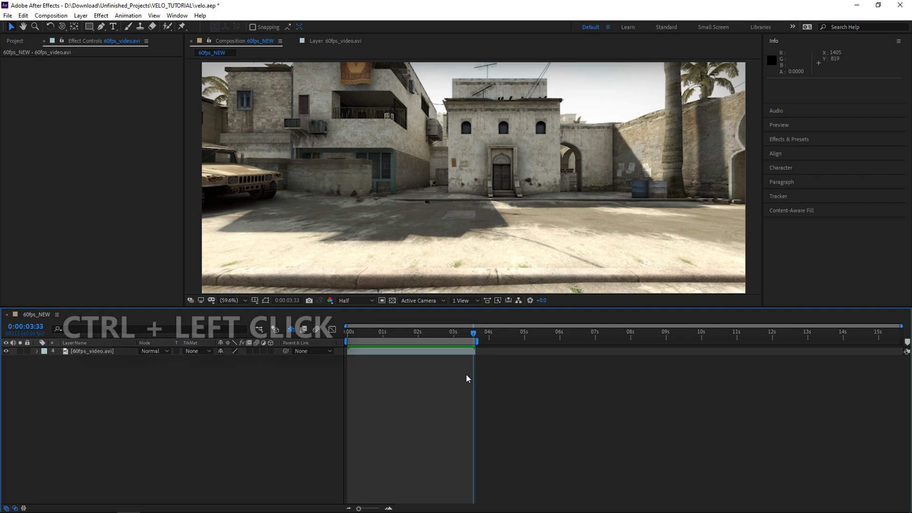
pyautogui.keyDown('ctrl'); pyautogui.click(34, 332); pyautogui.keyUp('ctrl')
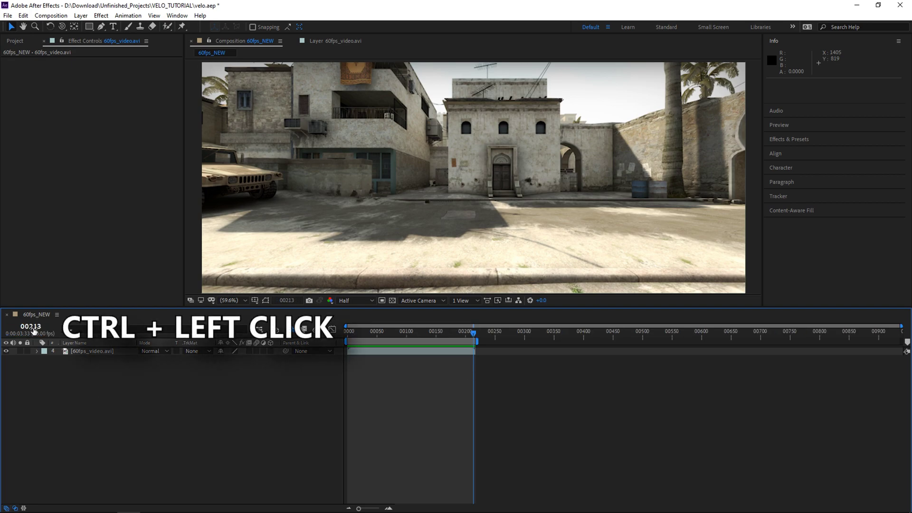
pyautogui.click(399, 342)
pyautogui.moveTo(399, 342); pyautogui.dragTo(357, 342)
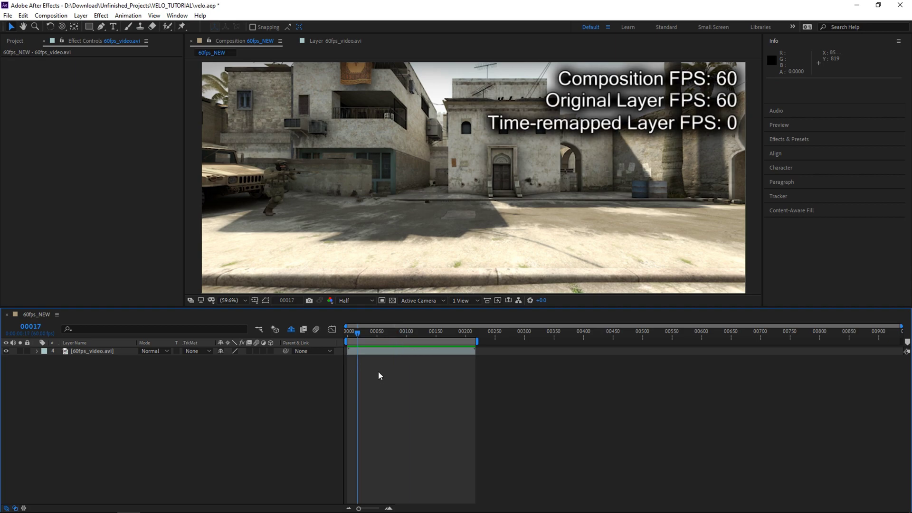
pyautogui.click(372, 352)
pyautogui.hotkey('ctrl', 'alt', 't')
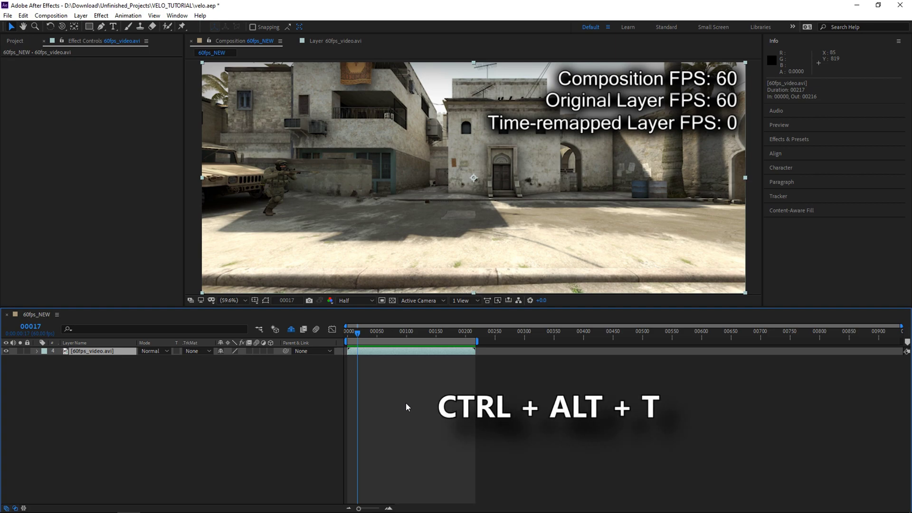
# - Enable Time Remap on 60fps_video.avi, giving keyframes at the first frame and frame 00216
pyautogui.hotkey('ctrl', 'alt', 't')
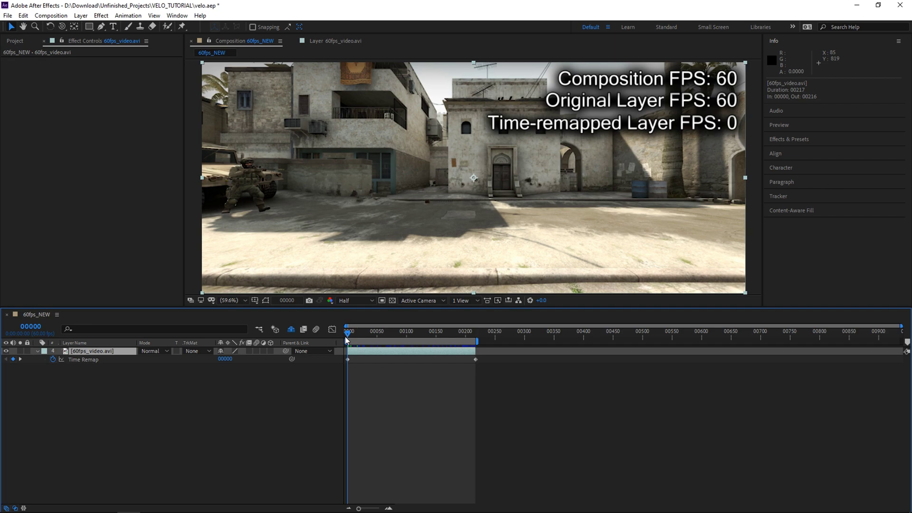
pyautogui.click(348, 360)
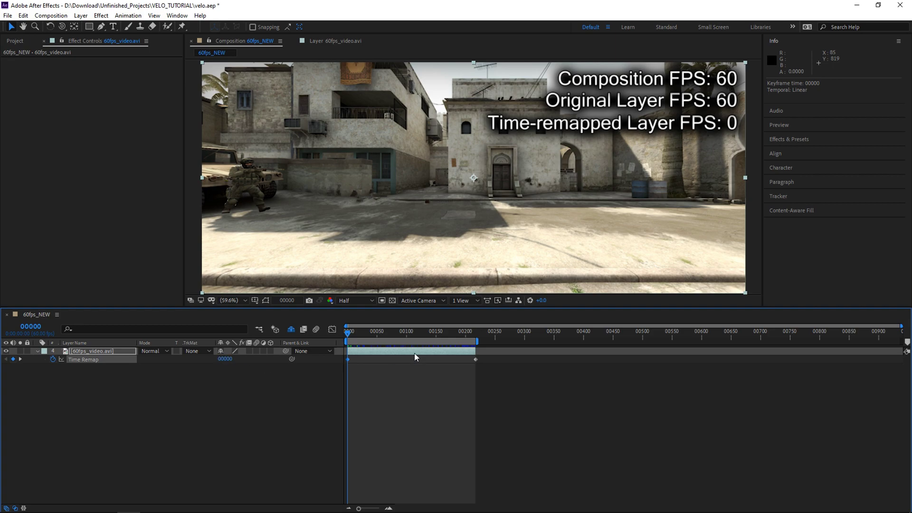
pyautogui.click(474, 336)
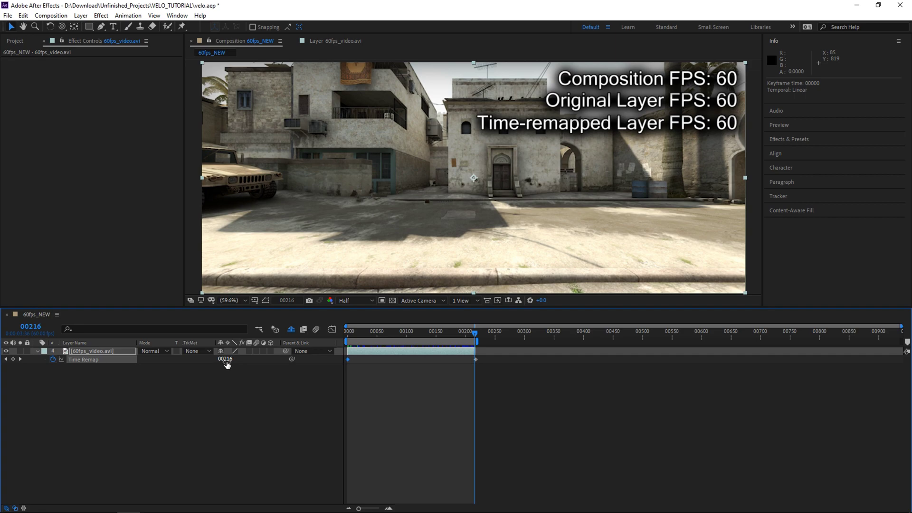
# - Preview the remapped clip, then go to frame 83 with the gameplay layer selected
pyautogui.press('space')
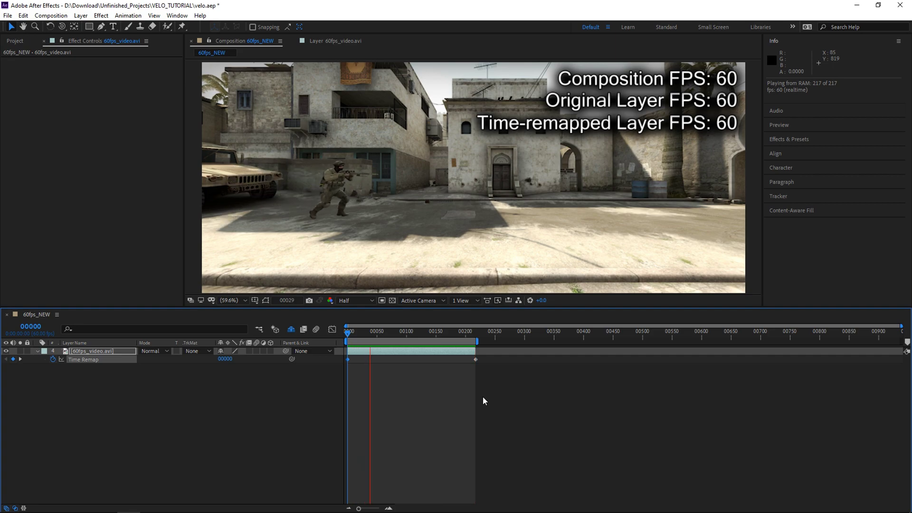
pyautogui.press('space')
pyautogui.press('space')
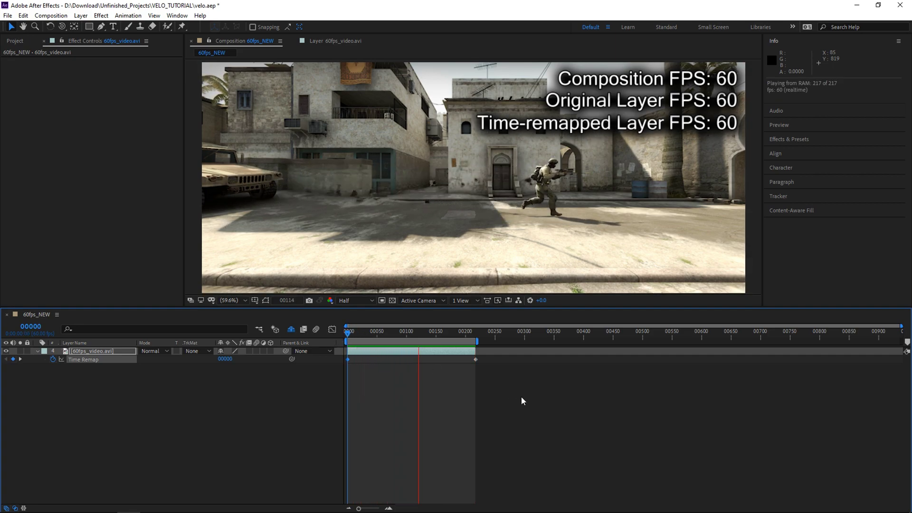
pyautogui.click(396, 334)
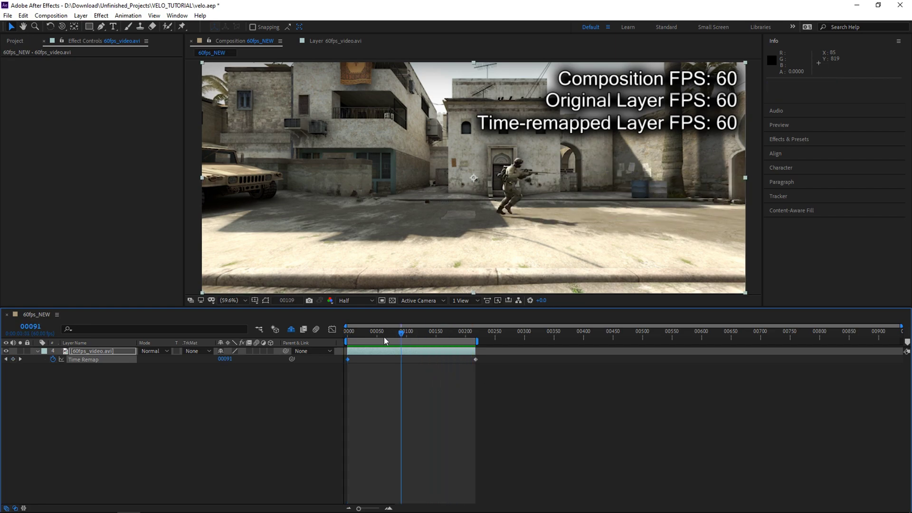
pyautogui.click(393, 351)
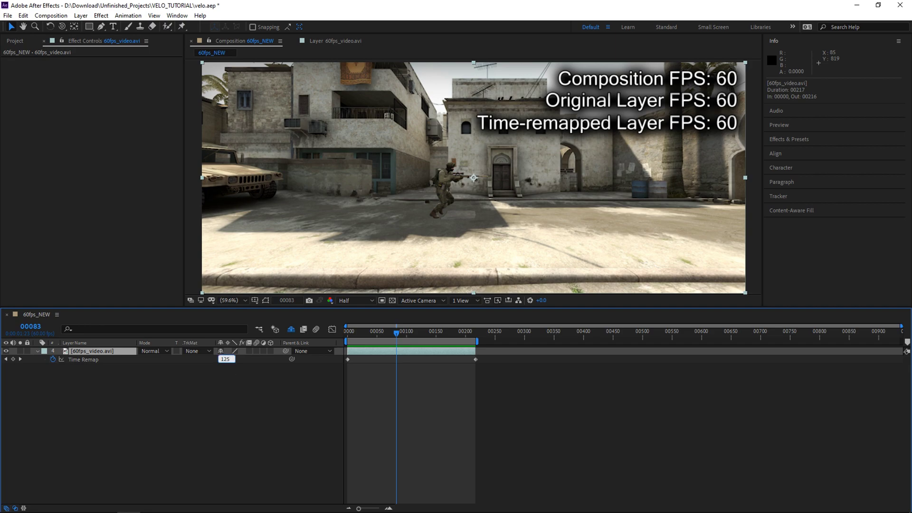
# - Map frame 83 to source frame 125 and preview the sped-up clip from the start
pyautogui.press('Return')
pyautogui.click(392, 368)
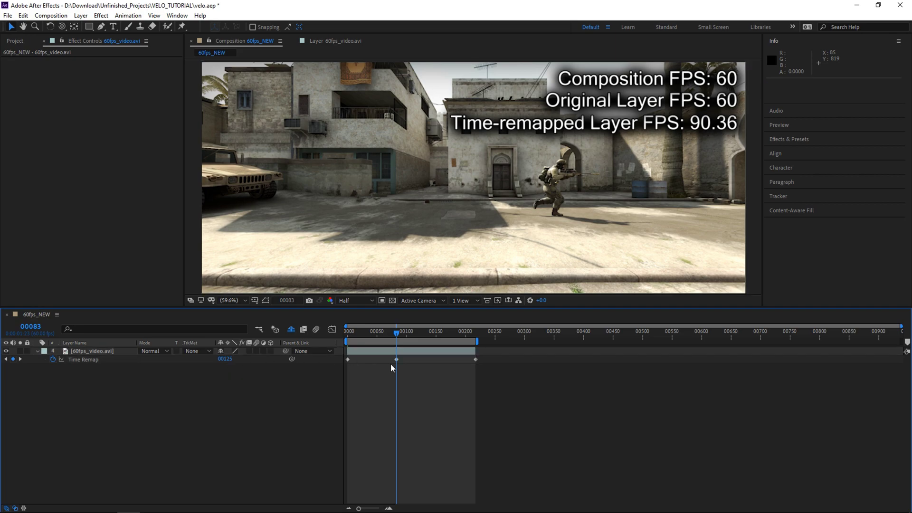
pyautogui.moveTo(395, 335); pyautogui.dragTo(342, 336)
pyautogui.press('space')
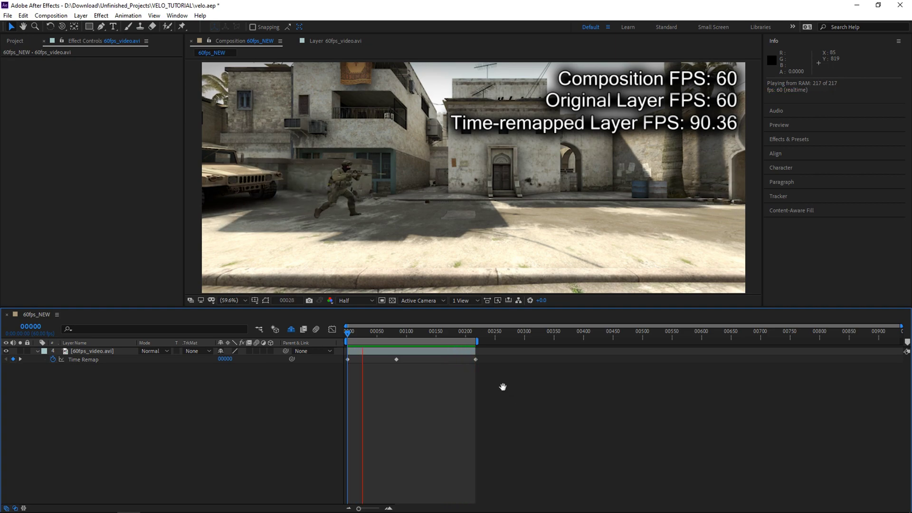
pyautogui.press('space')
pyautogui.press('space')
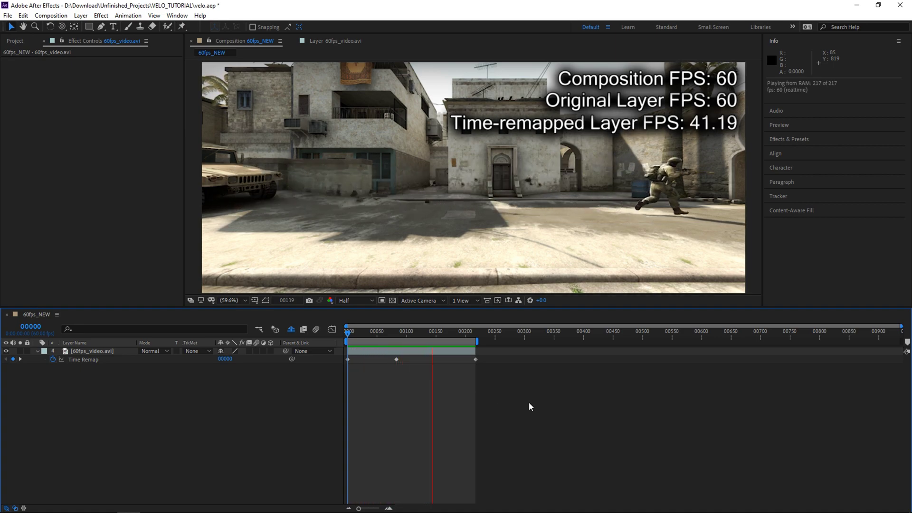
pyautogui.press('space')
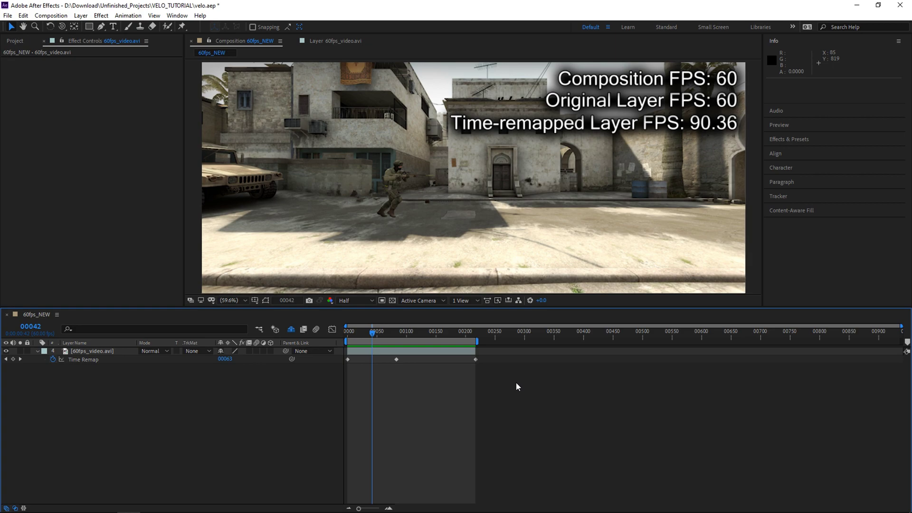
# - Return to frame 10 and select all three Time Remap keyframes
pyautogui.moveTo(373, 337); pyautogui.dragTo(360, 337)
pyautogui.moveTo(503, 397); pyautogui.dragTo(341, 360)
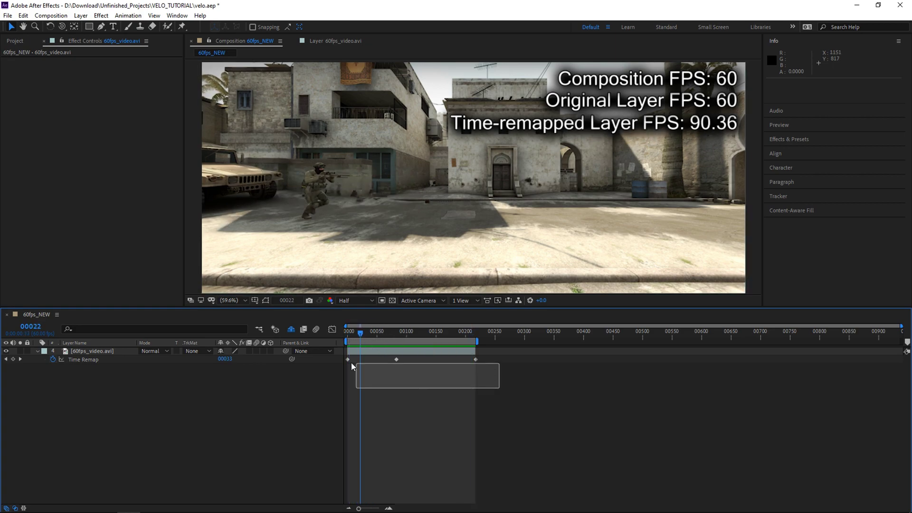
pyautogui.click(333, 330)
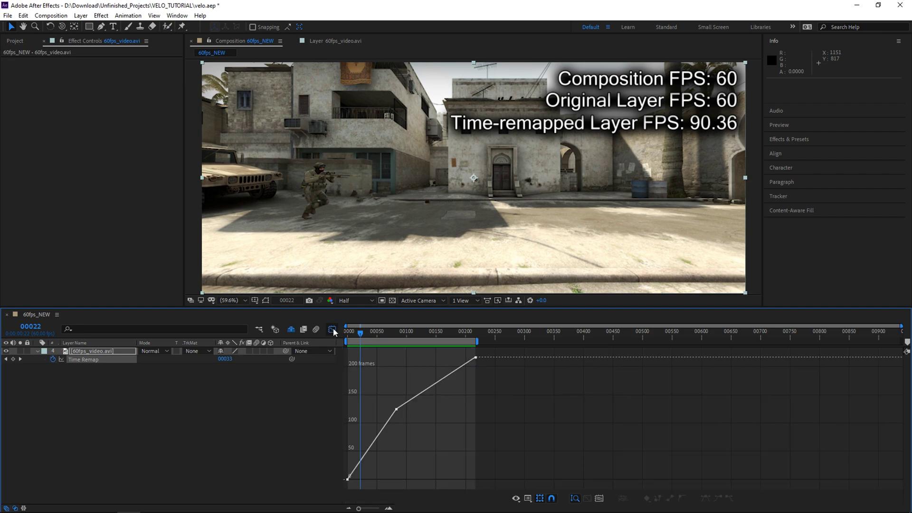
# - Easy Ease all Time Remap keyframes in the Graph Editor and steepen the curve's start and end
pyautogui.click(352, 333)
pyautogui.moveTo(490, 352); pyautogui.dragTo(269, 475)
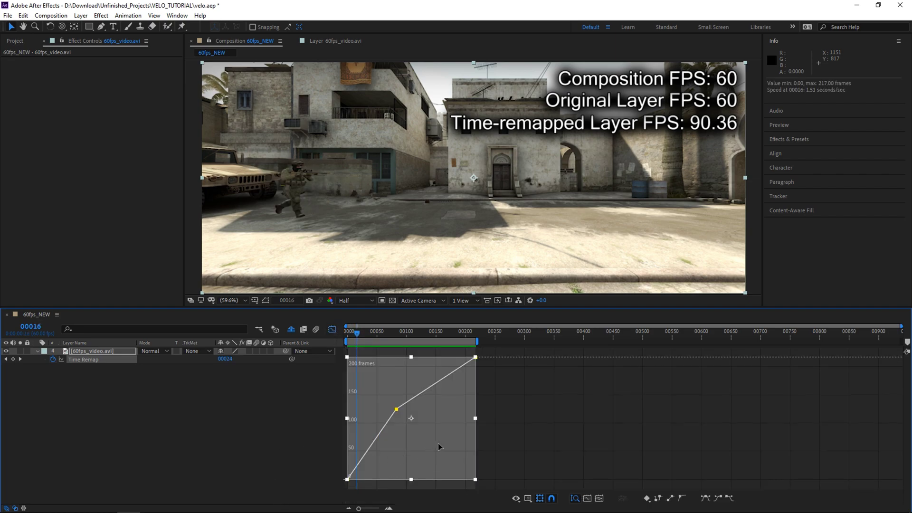
pyautogui.press('F9')
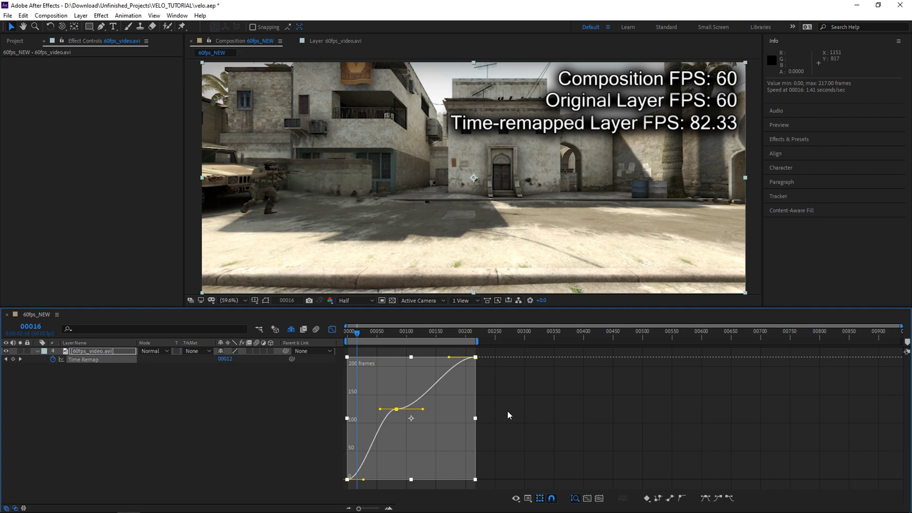
pyautogui.click(509, 414)
pyautogui.click(397, 410)
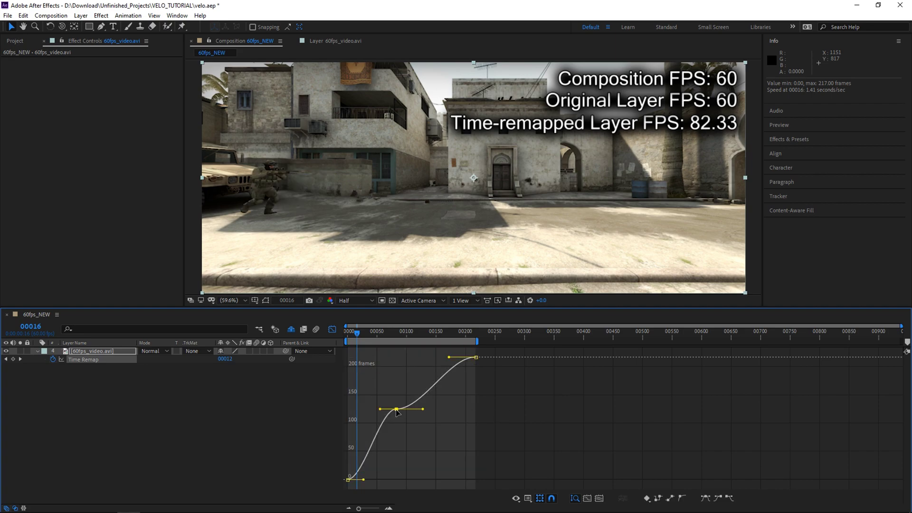
pyautogui.moveTo(364, 481); pyautogui.dragTo(357, 449)
pyautogui.moveTo(449, 357); pyautogui.dragTo(474, 404)
# - Preview the reshaped speed ramp from the start and step forward a frame
pyautogui.press('space')
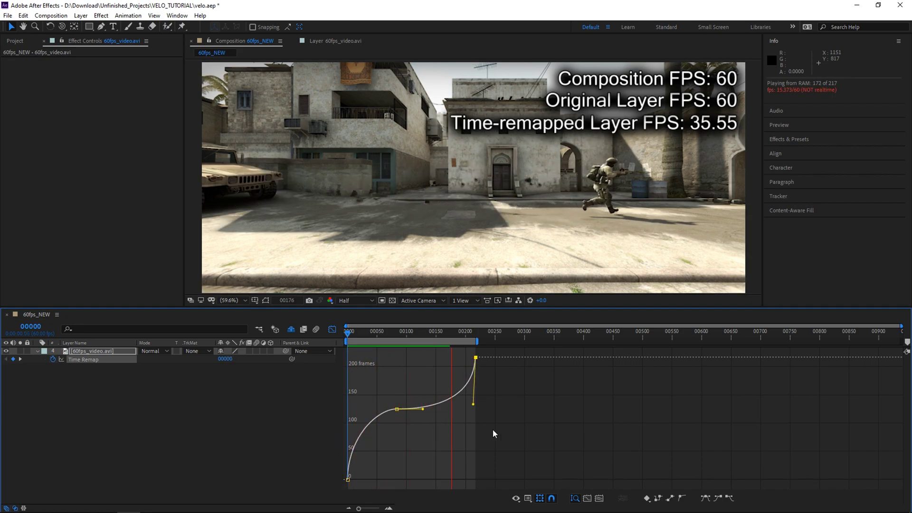
pyautogui.press('space')
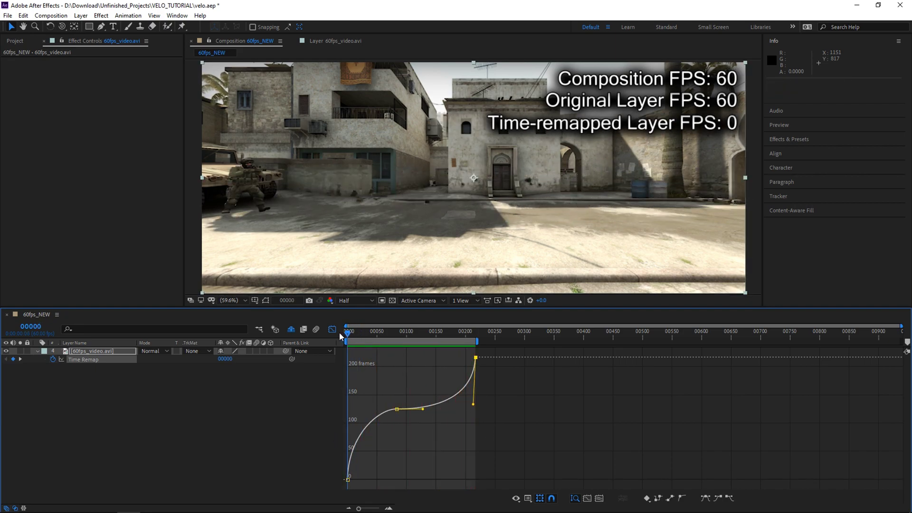
pyautogui.press('space')
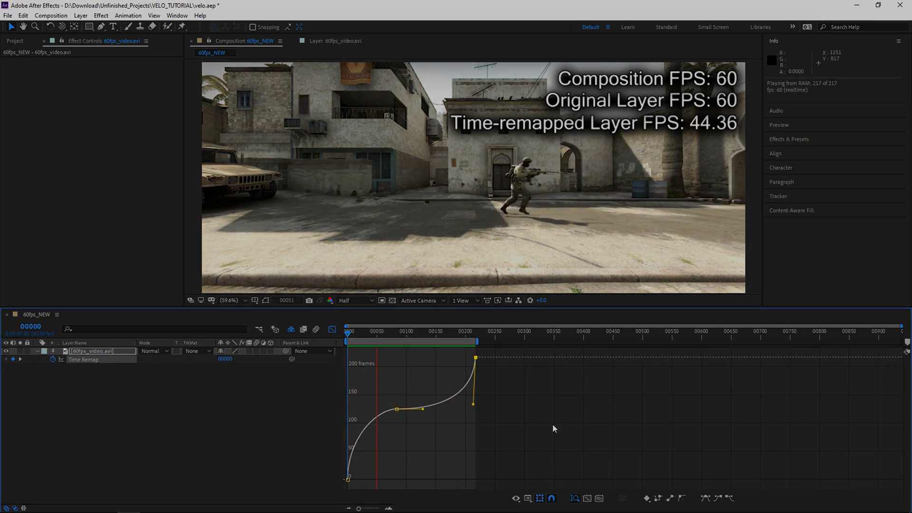
pyautogui.press('pagedown')
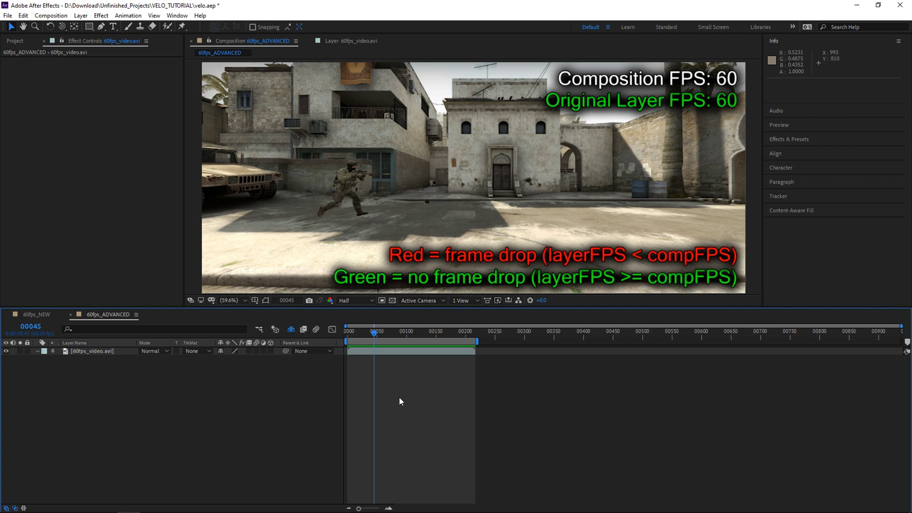
# - Set the 60fps_ADVANCED composition frame rate to 20 fps
pyautogui.hotkey('ctrl', 'k')
pyautogui.click(267, 230)
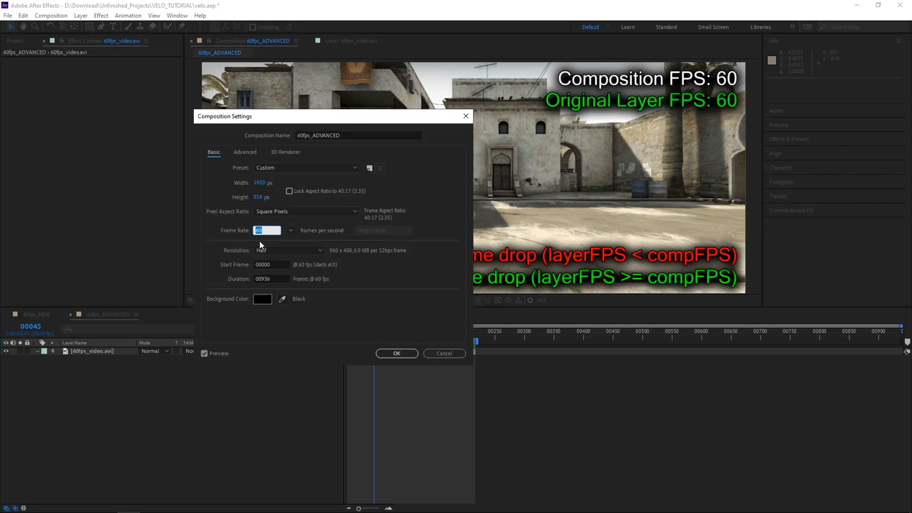
pyautogui.write('20')
pyautogui.click(378, 354)
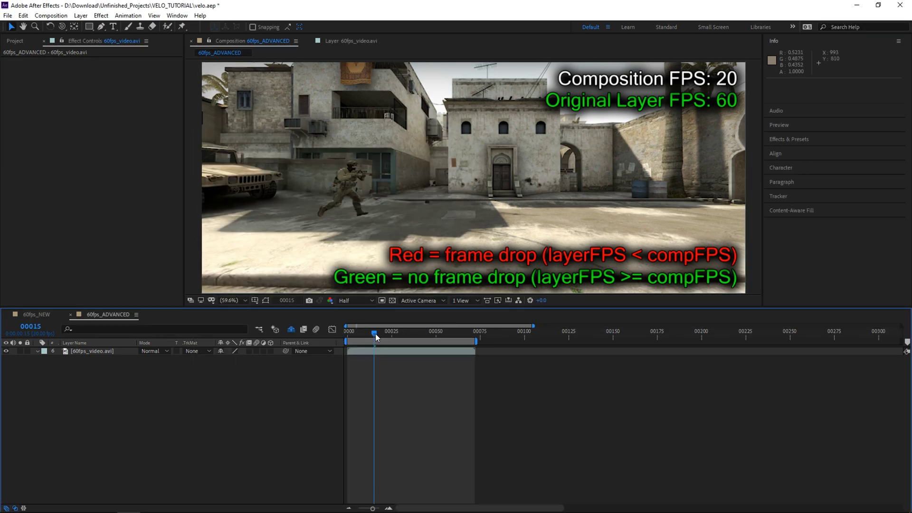
# - Preview the 20 fps composition, step through frames, and reopen Composition Settings
pyautogui.moveTo(376, 336); pyautogui.dragTo(351, 333)
pyautogui.press('space')
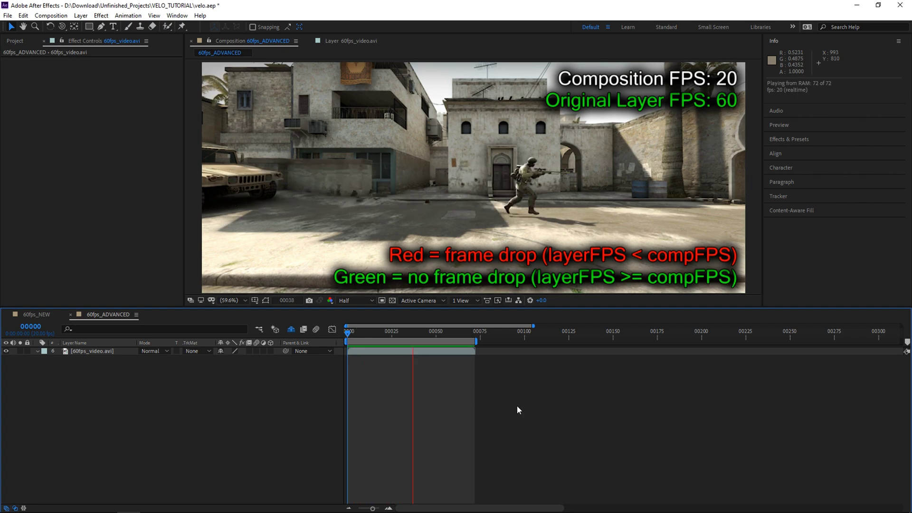
pyautogui.click(383, 339)
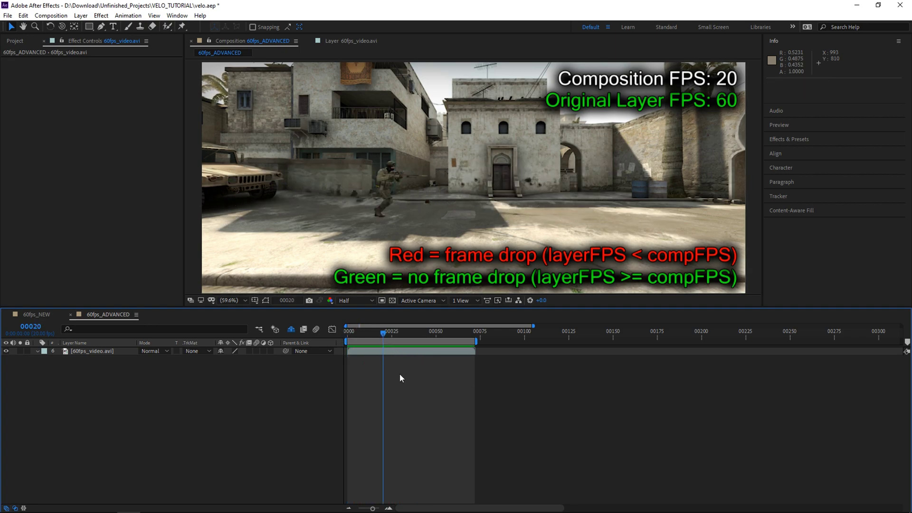
pyautogui.press('pagedown')
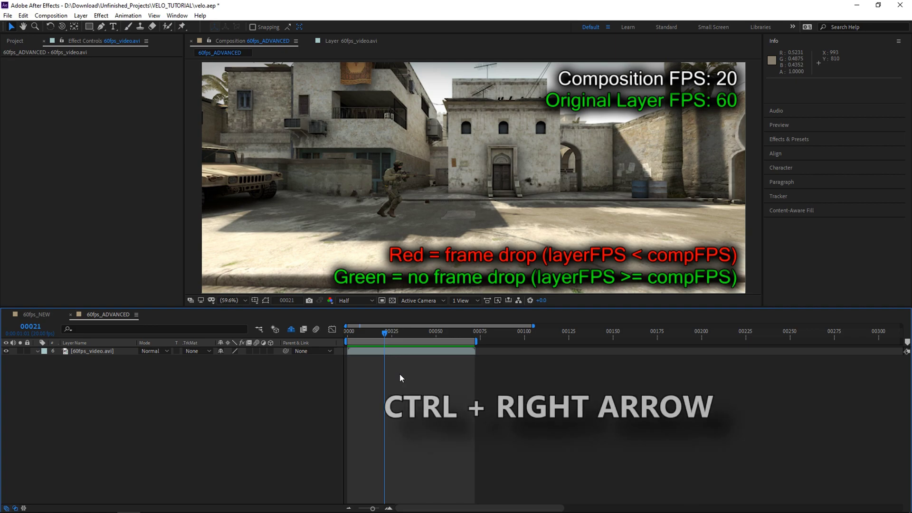
pyautogui.hotkey('ctrl', 'Right')
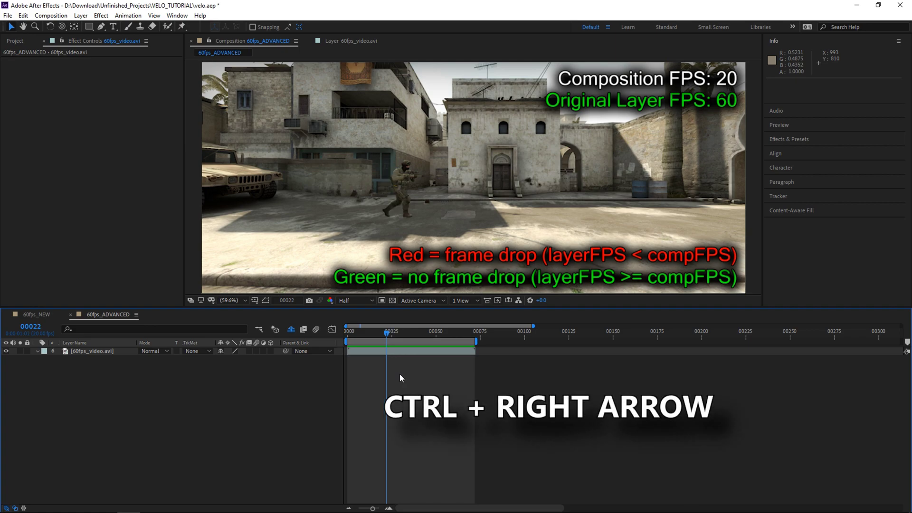
pyautogui.hotkey('ctrl', 'Right')
pyautogui.hotkey('ctrl', 'Right')
pyautogui.hotkey('ctrl', 'Right')
pyautogui.hotkey('ctrl', 'Right')
pyautogui.hotkey('ctrl', 'Right')
pyautogui.hotkey('ctrl', 'Right')
pyautogui.hotkey('ctrl', 'Right')
pyautogui.hotkey('ctrl', 'Right')
pyautogui.hotkey('ctrl', 'Right')
pyautogui.hotkey('ctrl', 'Right')
pyautogui.hotkey('ctrl', 'Right')
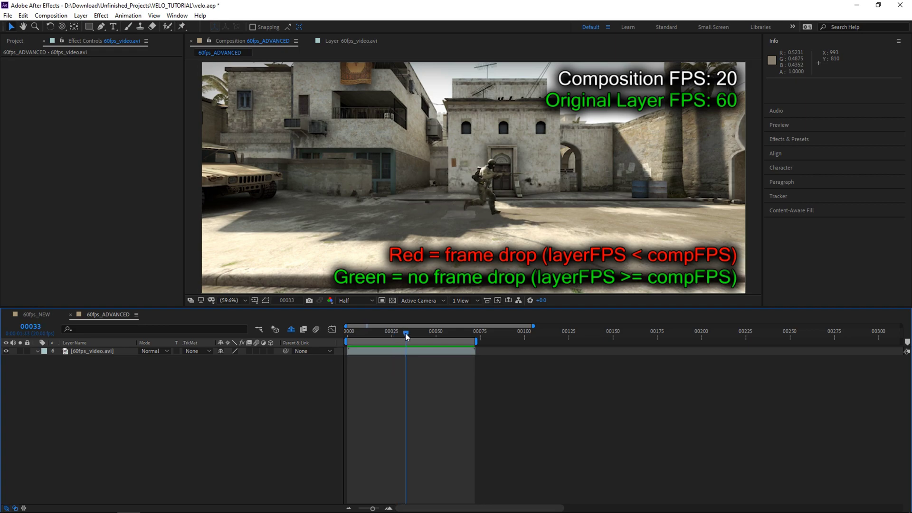
pyautogui.press('space')
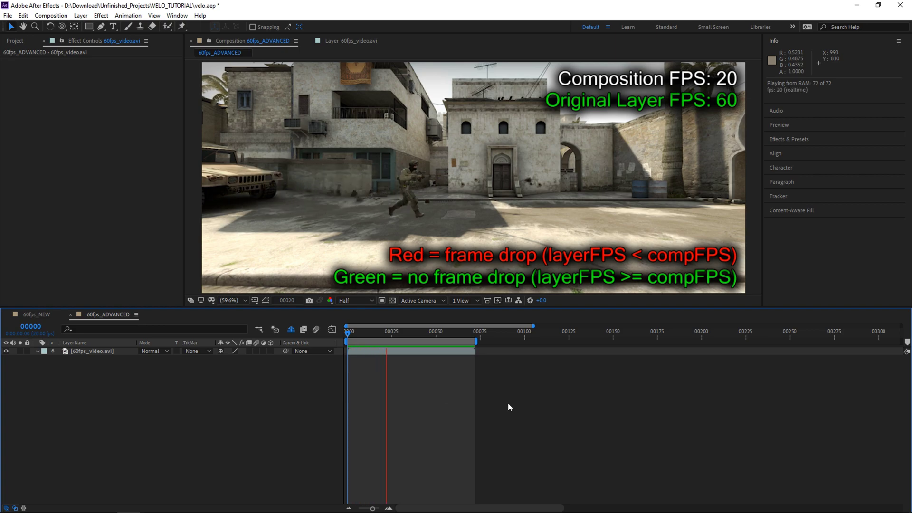
pyautogui.hotkey('ctrl', 'k')
pyautogui.click(244, 233)
# - Set the composition frame rate to 120 fps, then preview and step through frames
pyautogui.write('120')
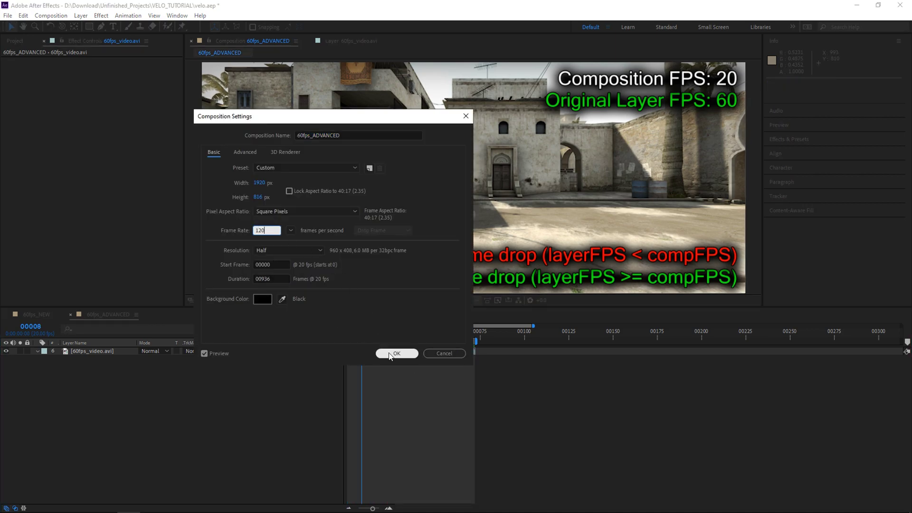
pyautogui.click(389, 353)
pyautogui.press('space')
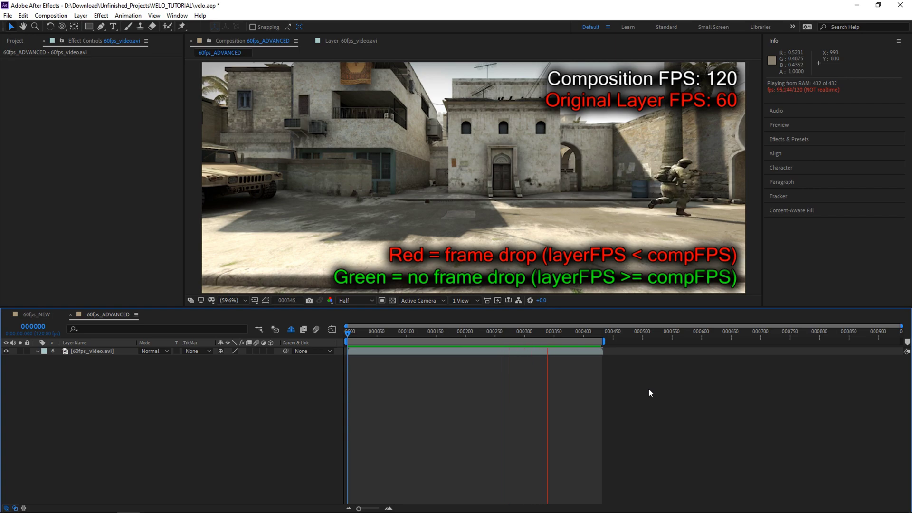
pyautogui.press('space')
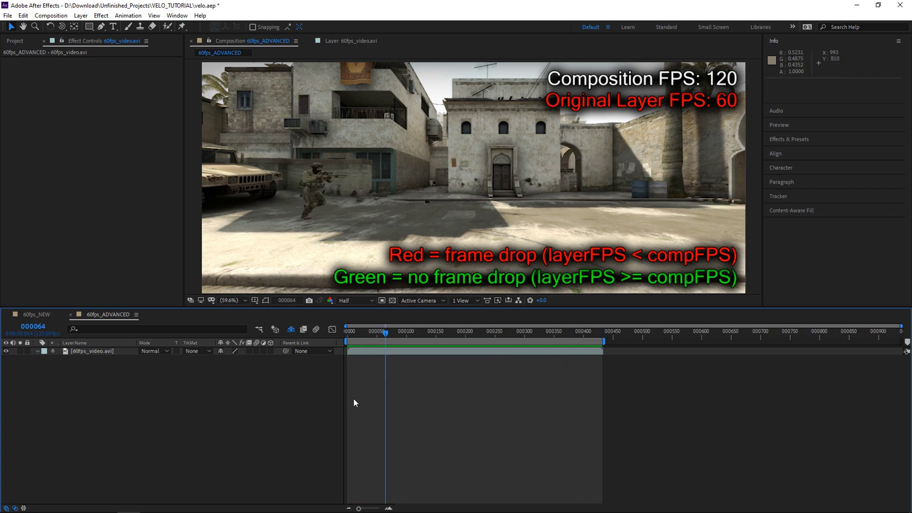
pyautogui.press('pagedown')
pyautogui.press('pagedown')
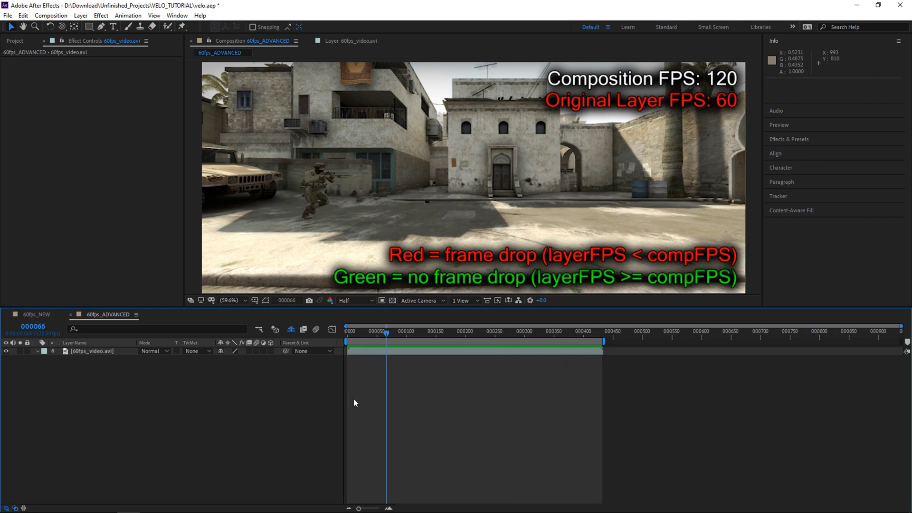
pyautogui.press('pagedown')
pyautogui.press('pagedown')
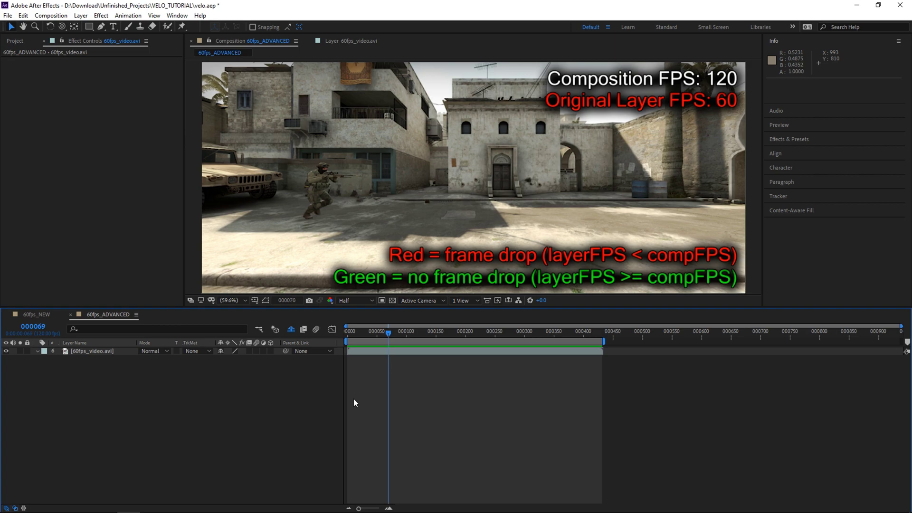
pyautogui.press('pagedown')
pyautogui.press('pagedown')
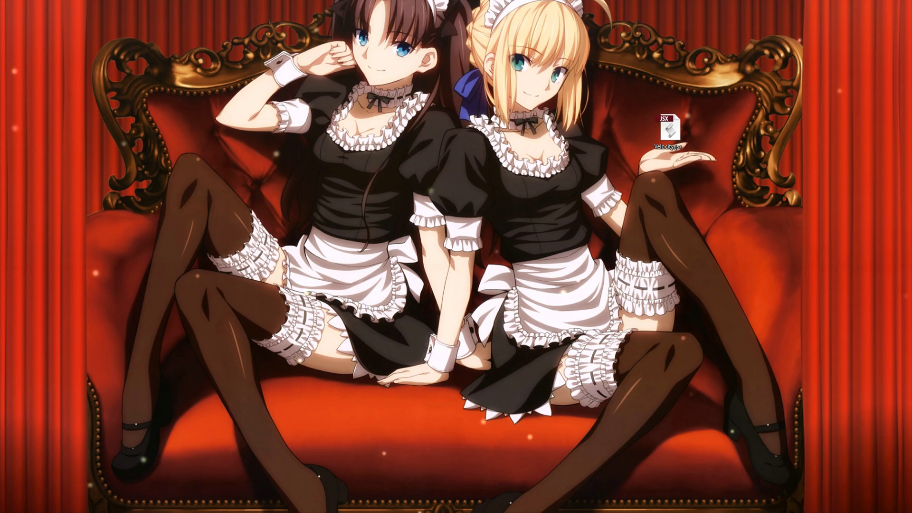
# - Download Velocity_Script.jsx from the Velocity Script 1.0 release assets and show it in its folder
pyautogui.scroll(-2, 581, 255)
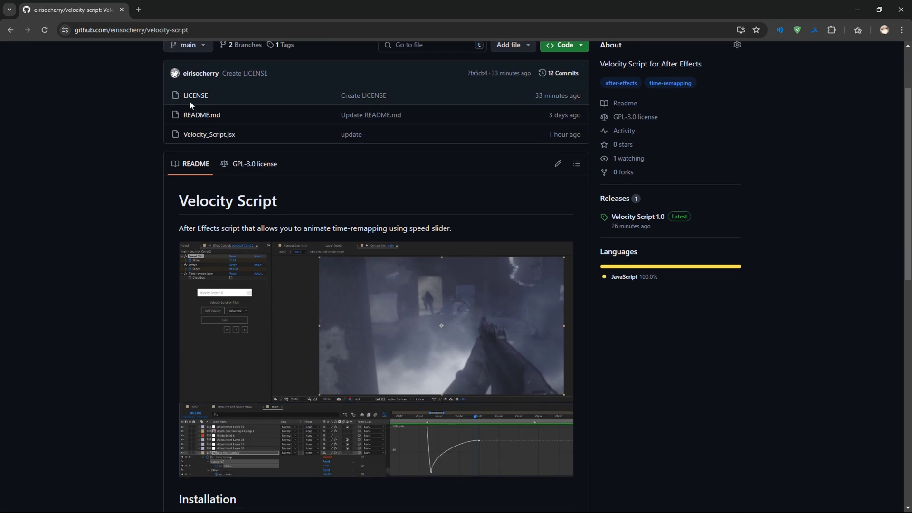
pyautogui.click(613, 199)
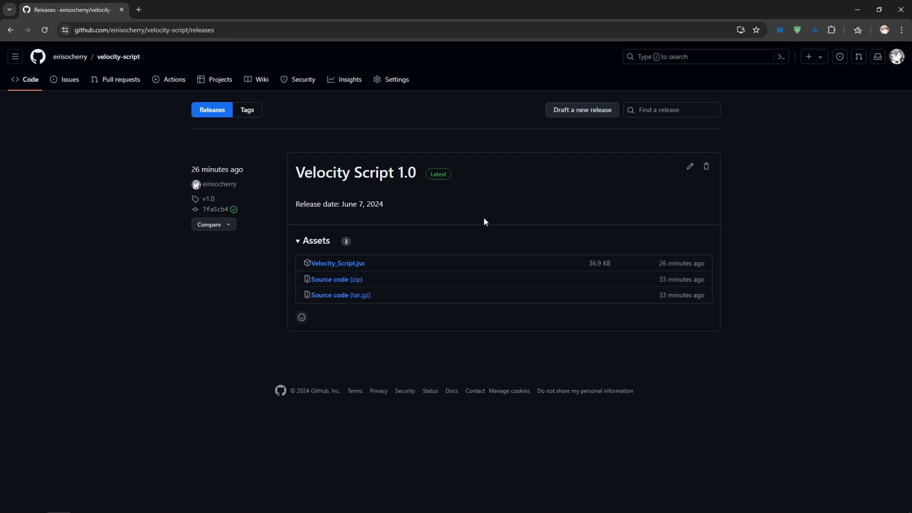
pyautogui.click(343, 267)
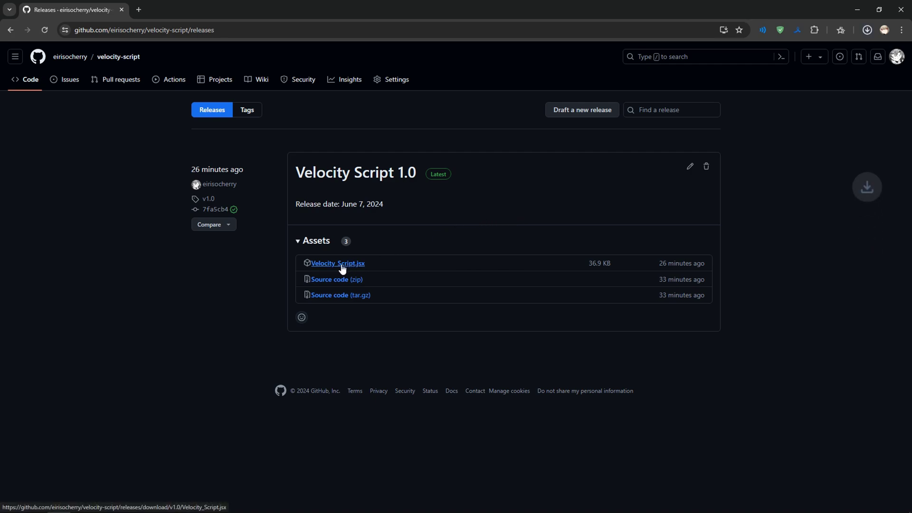
pyautogui.click(836, 54)
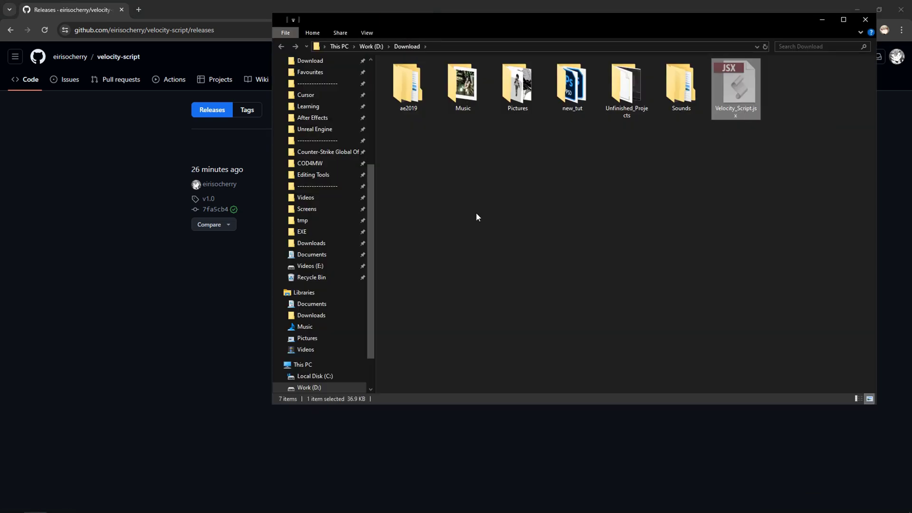
# - Paste Velocity_Script.jsx into After Effects CC 2019's ScriptUI Panels folder and return to After Effects
pyautogui.click(663, 121)
pyautogui.click(602, 121)
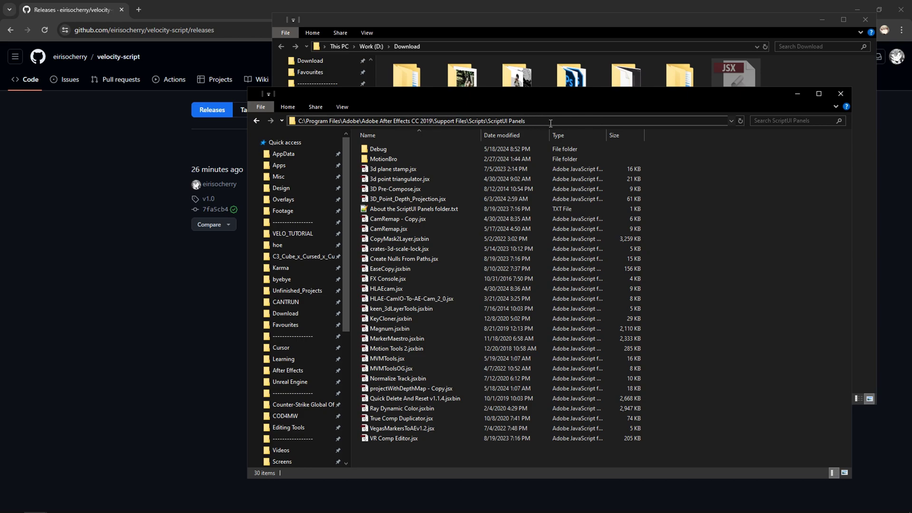
pyautogui.click(704, 250)
pyautogui.hotkey('ctrl', 'v')
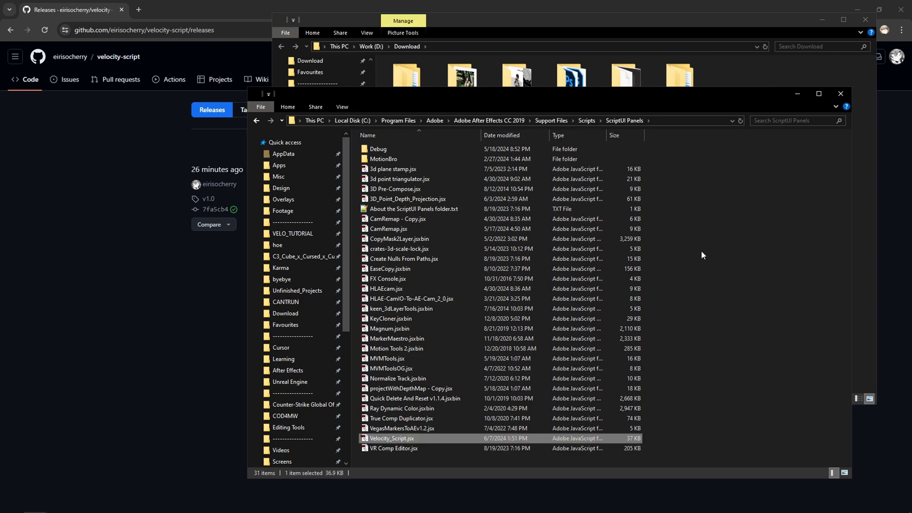
pyautogui.click(708, 343)
pyautogui.hotkey('alt', 'Tab')
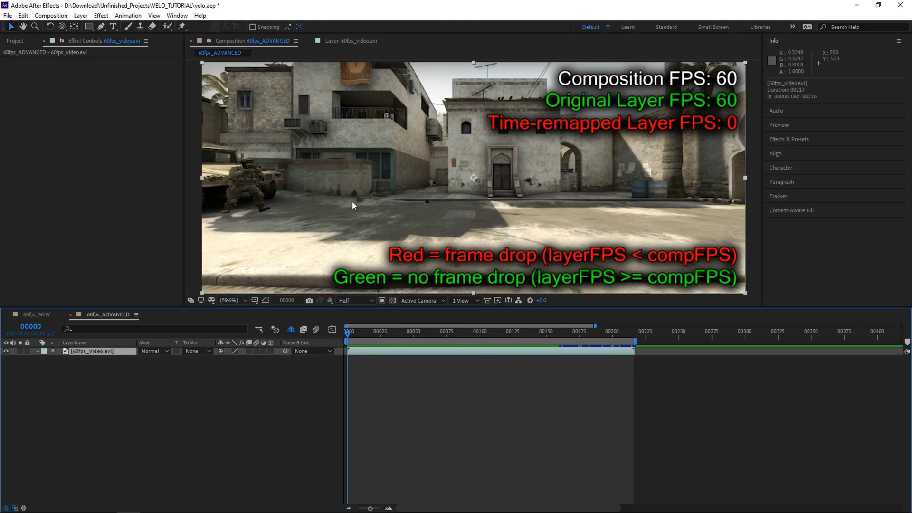
# - Open the Velocity_Script.jsx panel from the Window menu and dock it beside the timeline
pyautogui.click(178, 17)
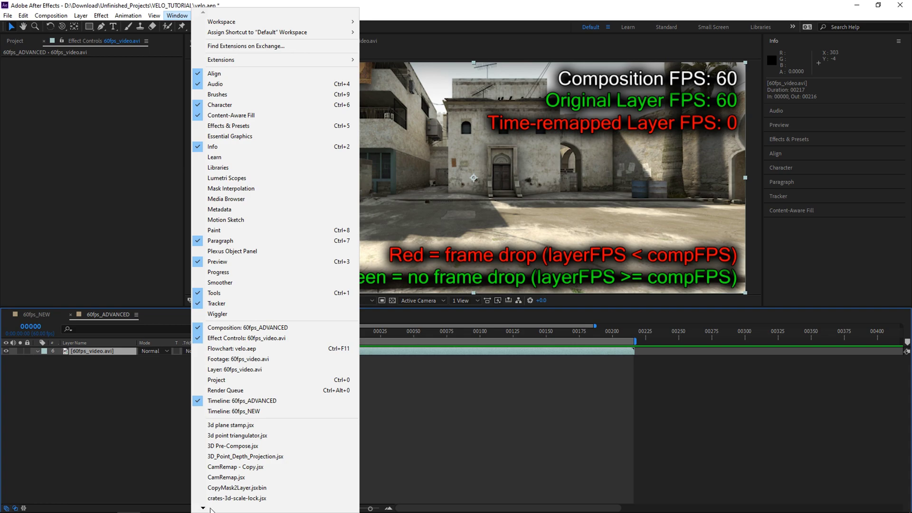
pyautogui.moveTo(208, 507)
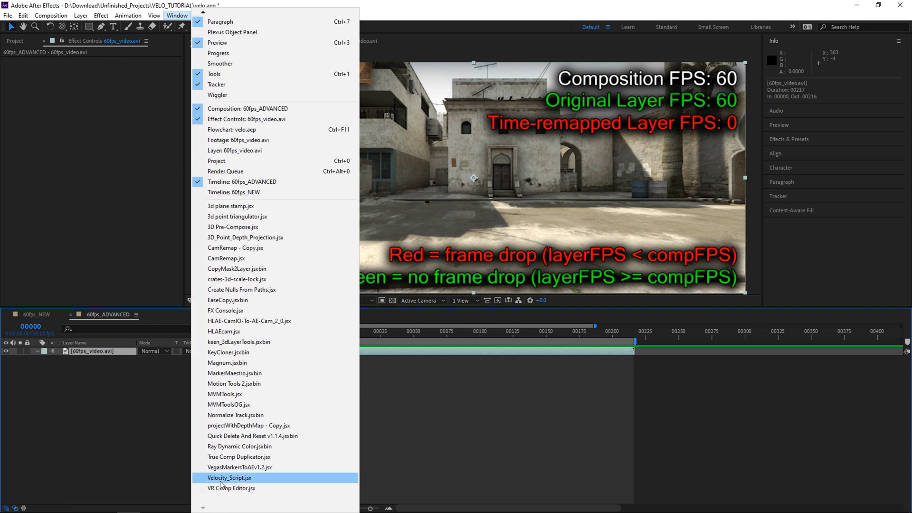
pyautogui.click(229, 479)
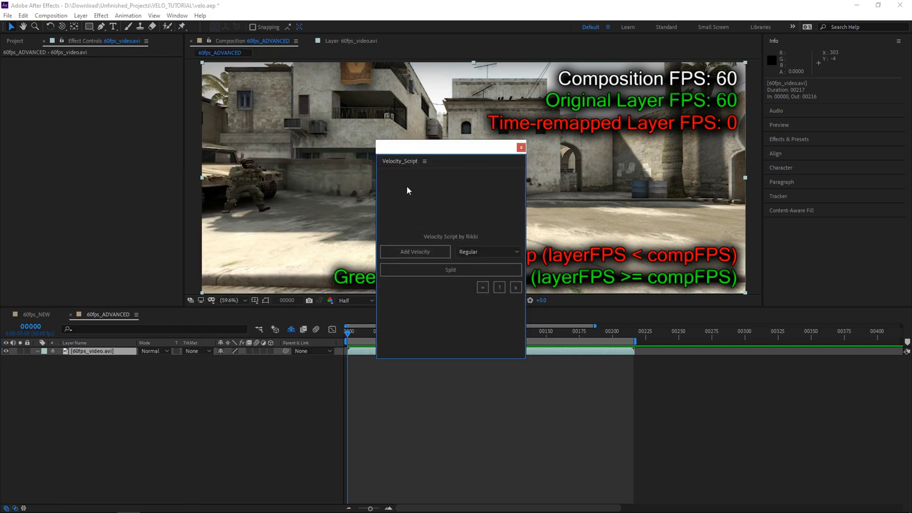
pyautogui.moveTo(393, 150); pyautogui.dragTo(897, 399)
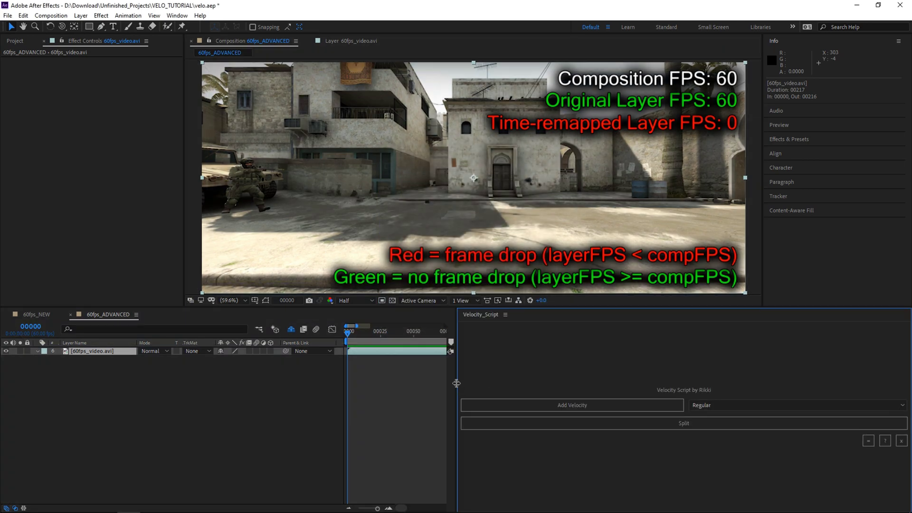
pyautogui.moveTo(456, 383); pyautogui.dragTo(763, 393)
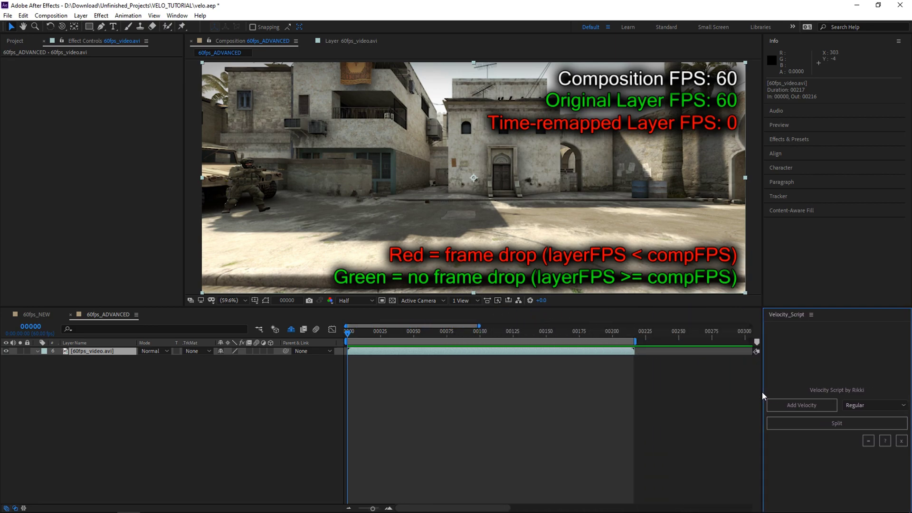
# - Select the video layer and set the Velocity Script mode to Advanced
pyautogui.click(355, 357)
pyautogui.click(361, 351)
pyautogui.click(862, 405)
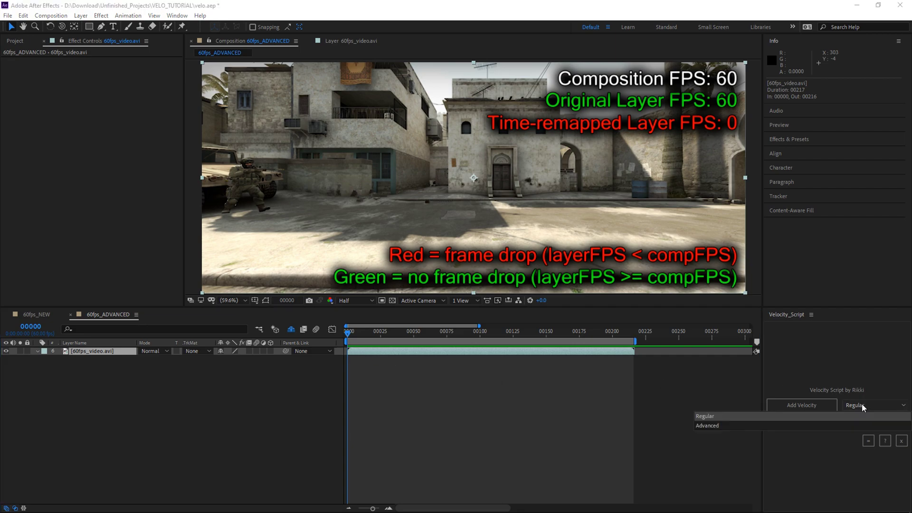
pyautogui.click(700, 425)
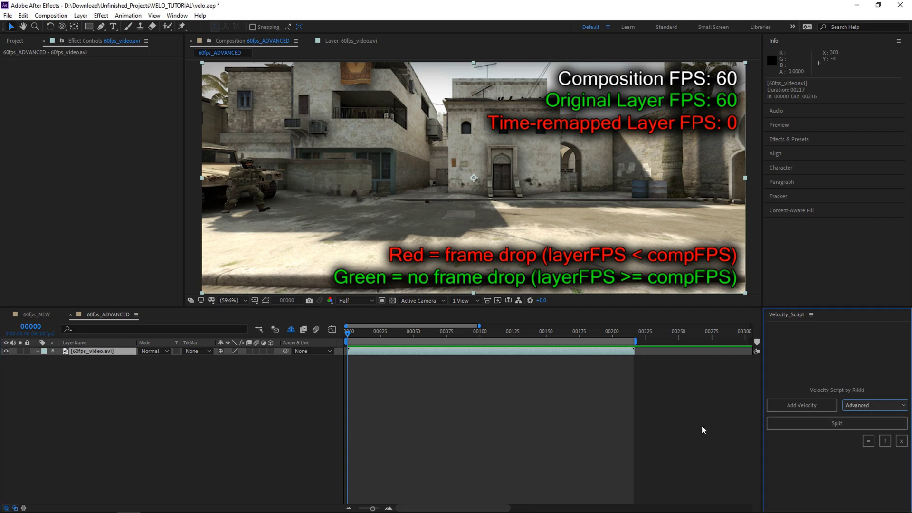
# - Add Velocity_Script's Speed, Offset and Time-reverse controls to 60fps_video.avi, then preview it
pyautogui.click(805, 407)
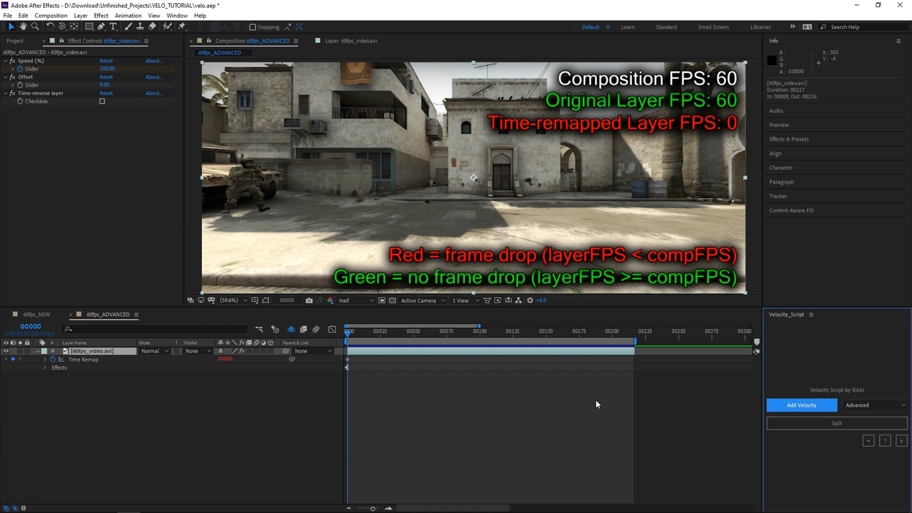
pyautogui.click(365, 372)
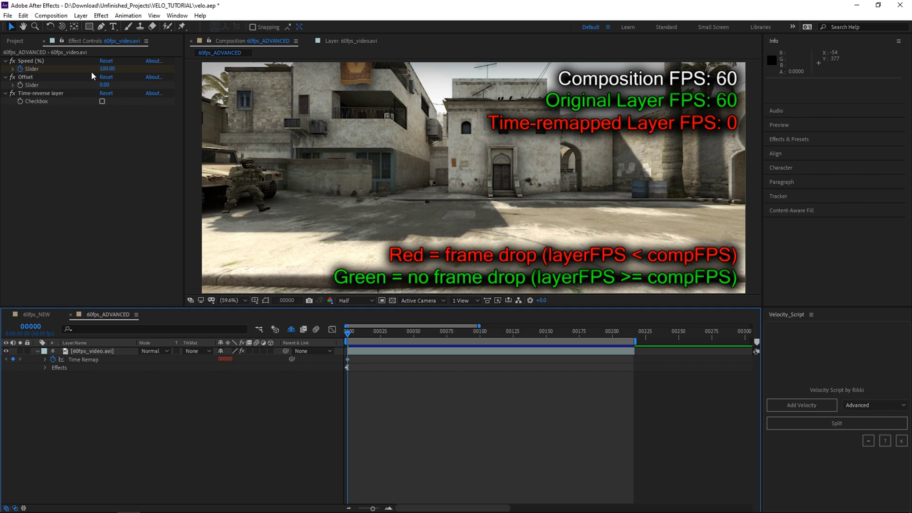
pyautogui.press('space')
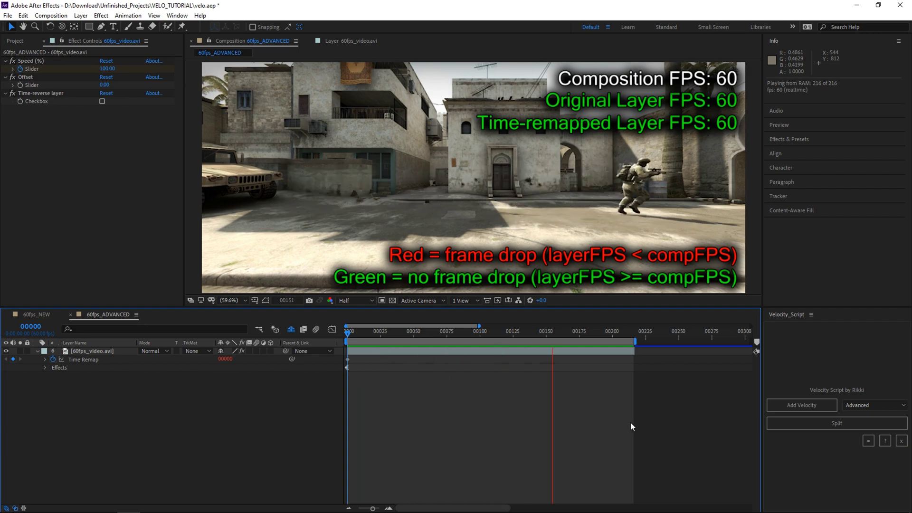
# - Try the layer's Speed at 300% and then 50%, previewing each
pyautogui.click(93, 69)
pyautogui.write('3')
pyautogui.press('Return')
pyautogui.press('space')
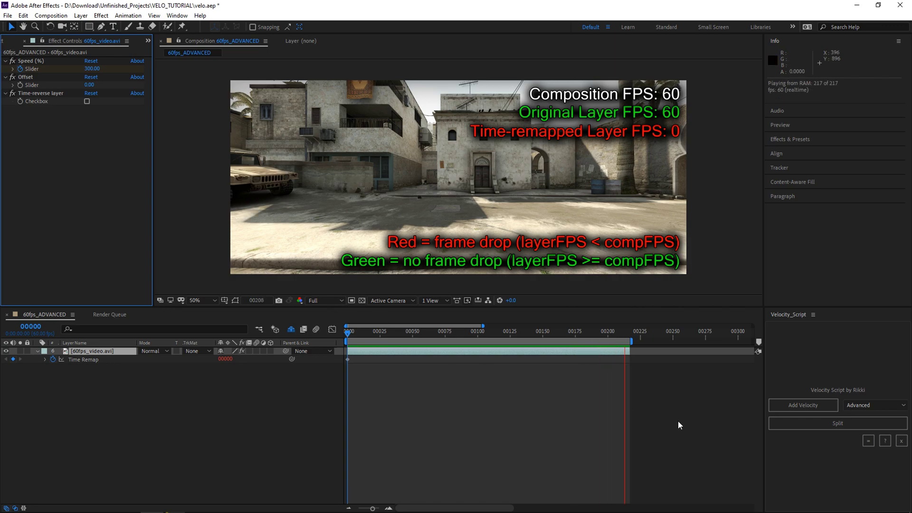
pyautogui.click(92, 69)
pyautogui.write('50')
pyautogui.press('Return')
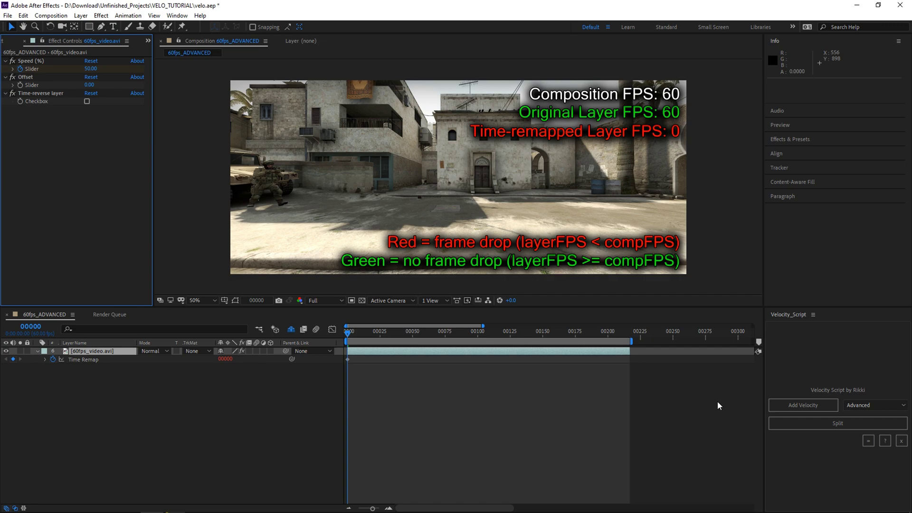
pyautogui.press('space')
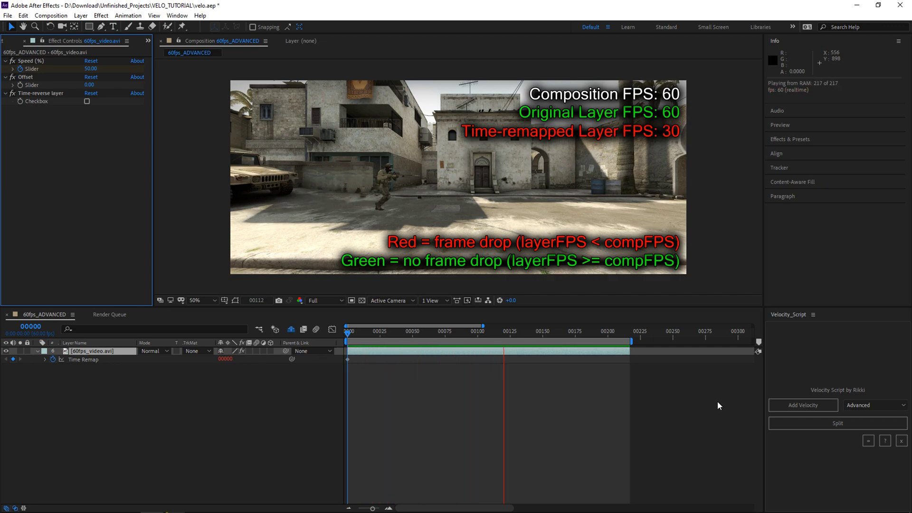
# - Set the Speed to 10% and preview the slowed clip
pyautogui.click(92, 69)
pyautogui.write('10')
pyautogui.press('Return')
pyautogui.click(660, 369)
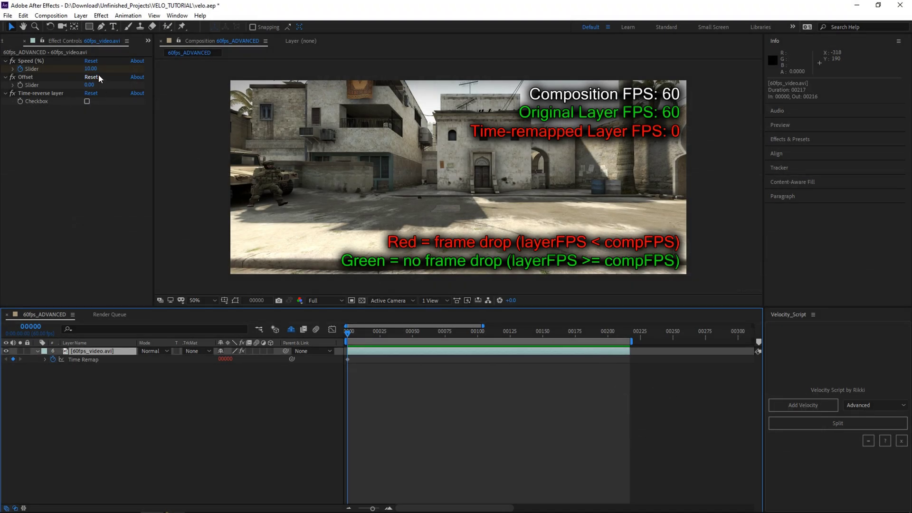
pyautogui.click(91, 68)
# - Restore the layer's Speed to 100%, preview, and return to the composition start
pyautogui.write('100')
pyautogui.press('Return')
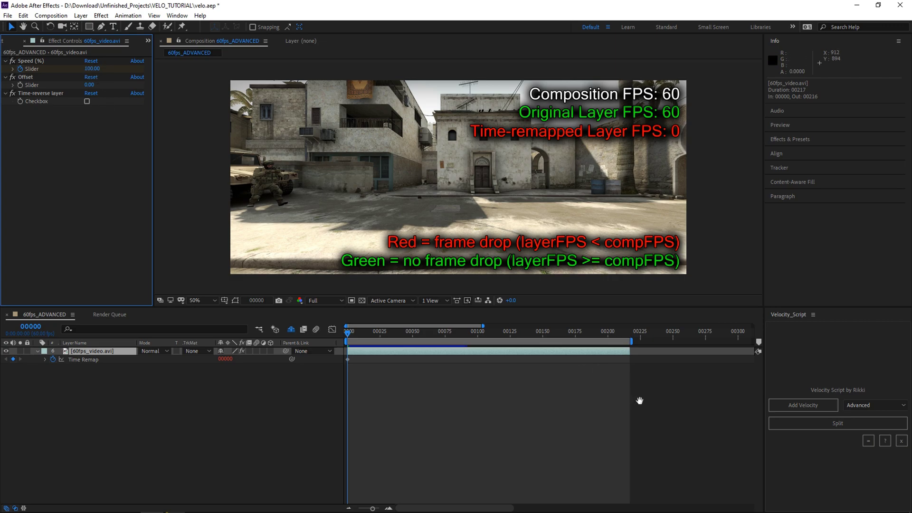
pyautogui.press('space')
pyautogui.press('space')
pyautogui.moveTo(387, 338); pyautogui.dragTo(328, 338)
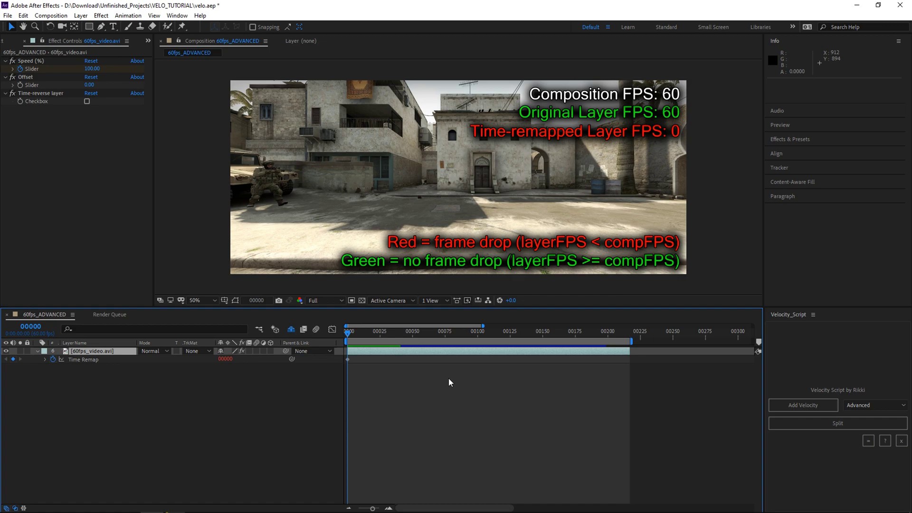
# - Change the 60fps_ADVANCED composition frame rate to 20 fps and preview playback
pyautogui.hotkey('ctrl', 'k')
pyautogui.click(271, 226)
pyautogui.write('20')
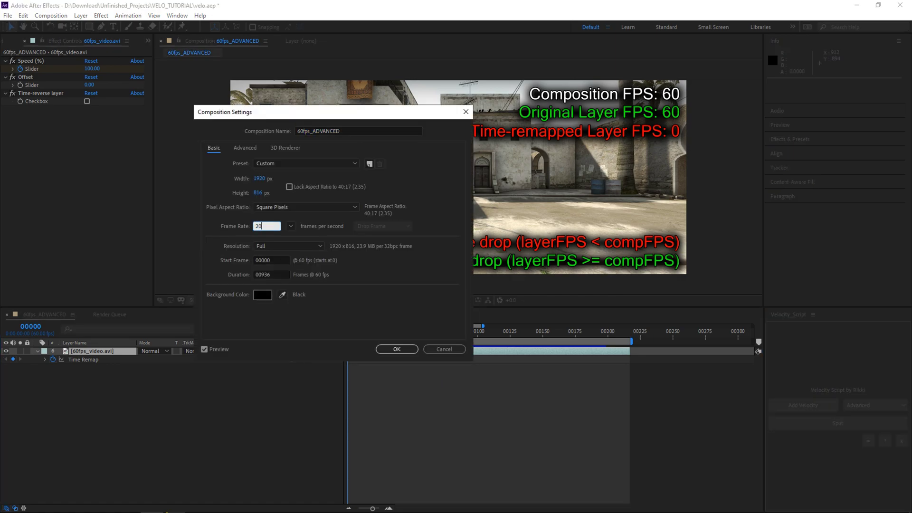
pyautogui.click(397, 350)
pyautogui.press('space')
pyautogui.press('space')
pyautogui.press('space')
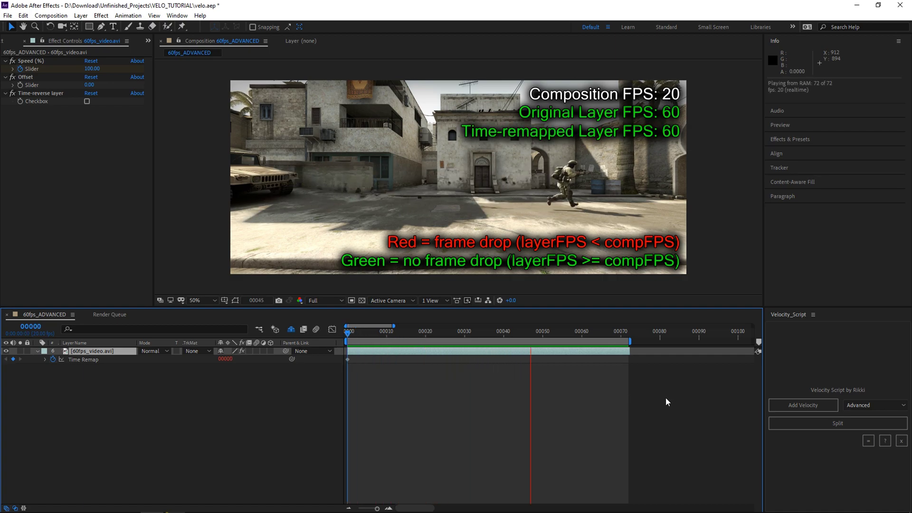
pyautogui.click(499, 396)
pyautogui.click(359, 354)
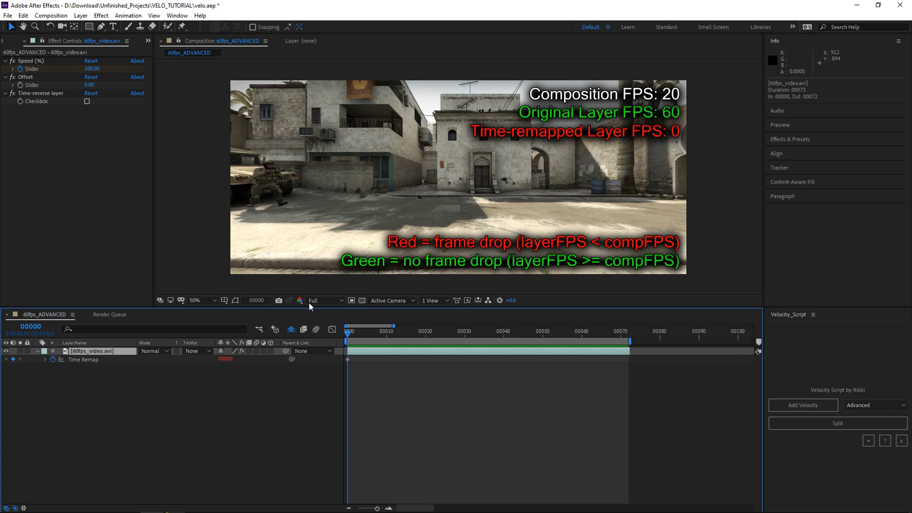
# - Enter 100/3 so the Speed reads 33.33%, then preview the 20 fps playback
pyautogui.click(92, 69)
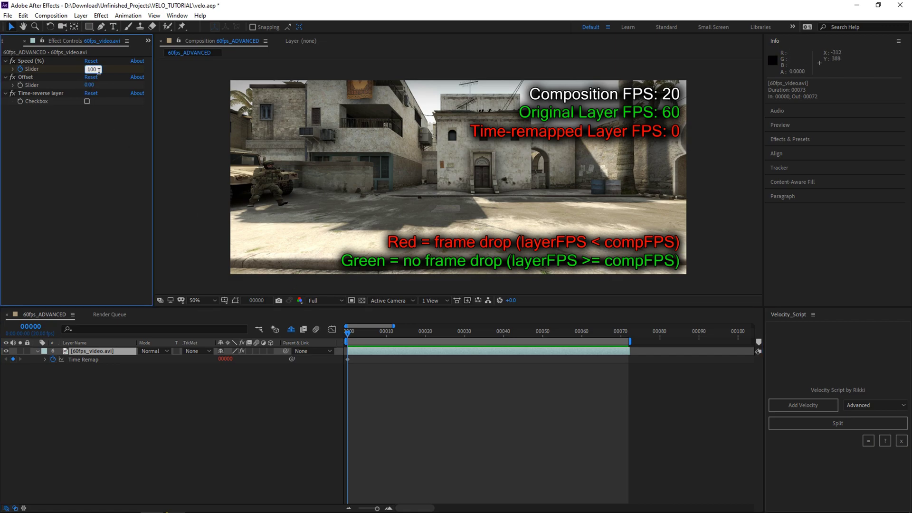
pyautogui.write('/2')
pyautogui.press('Return')
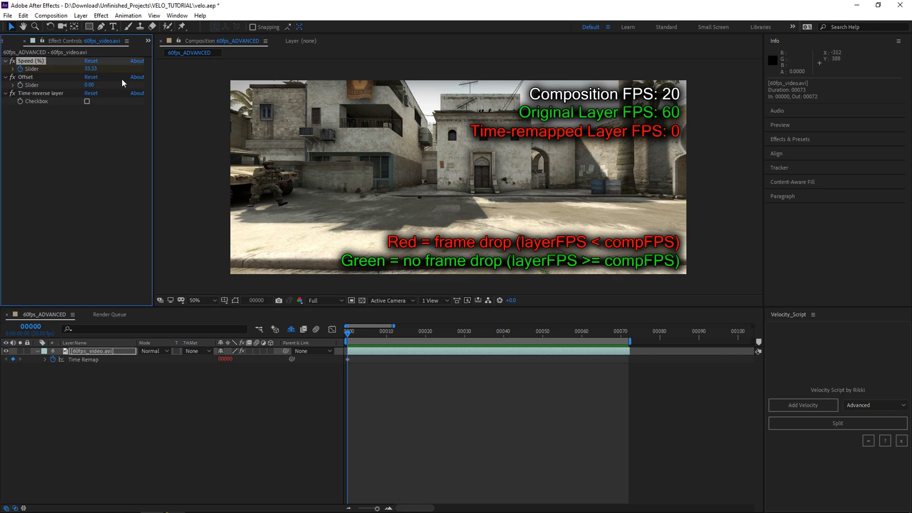
pyautogui.press('space')
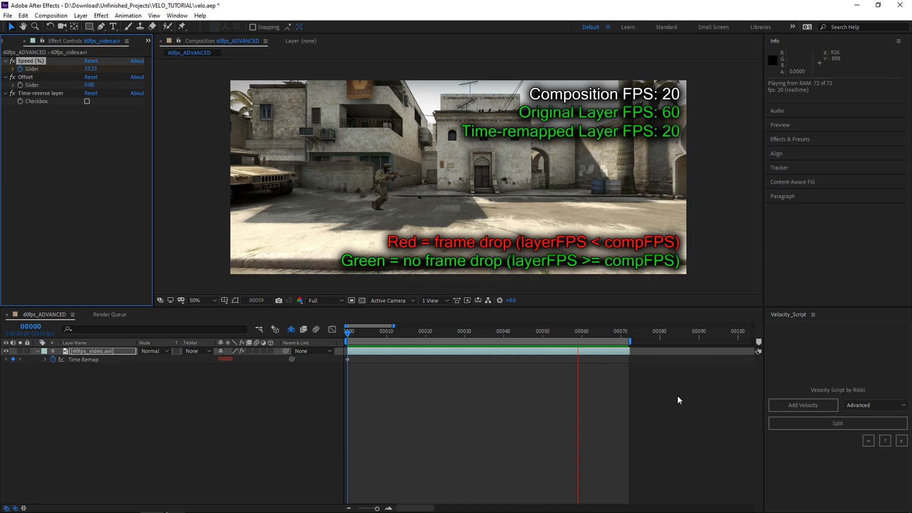
pyautogui.click(460, 379)
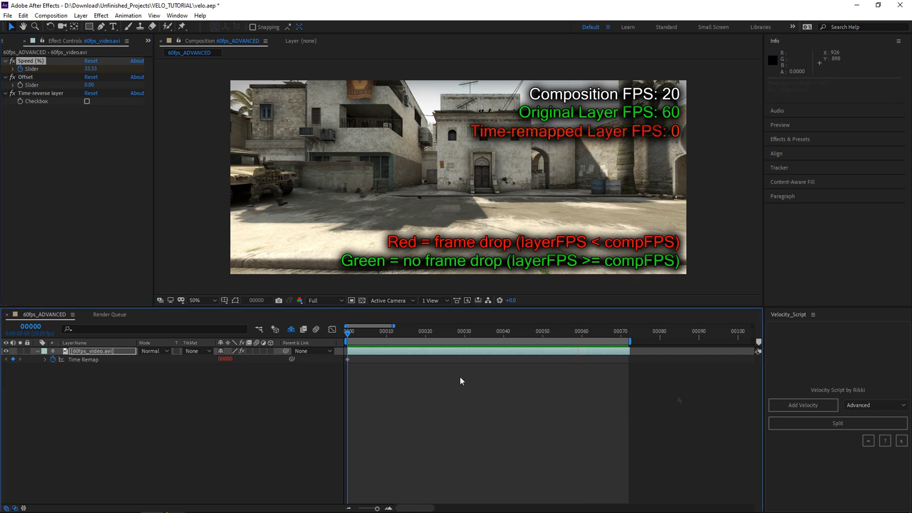
# - Run the speed solver with 60 and 20 FPS to get the 33.33% minimum speed
pyautogui.click(433, 354)
pyautogui.click(869, 441)
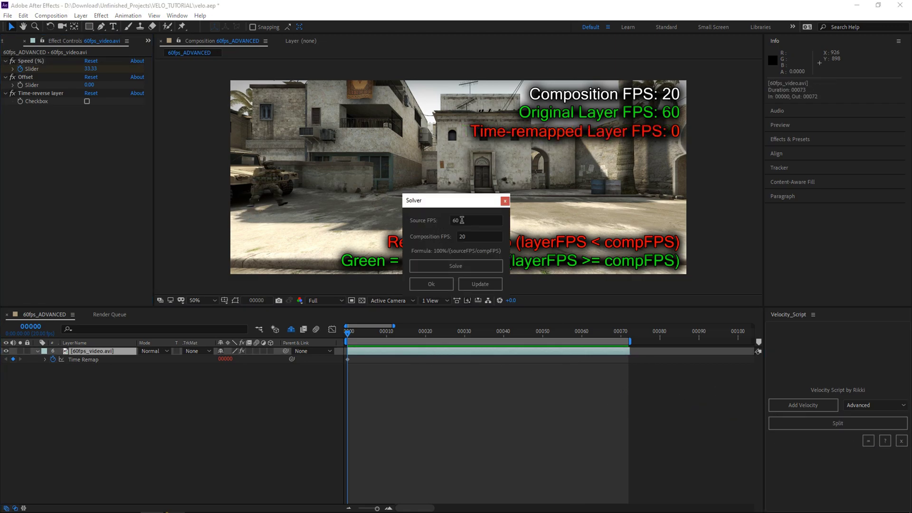
pyautogui.moveTo(459, 219); pyautogui.dragTo(447, 225)
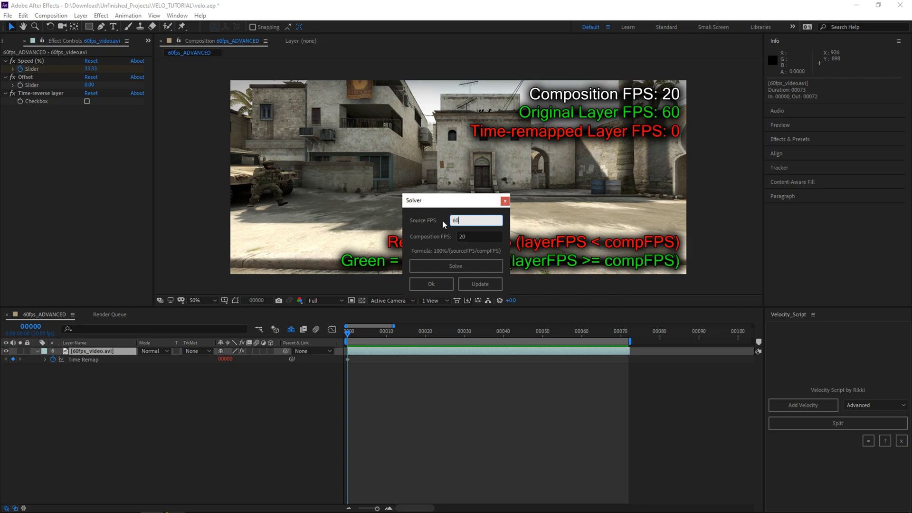
pyautogui.click(469, 237)
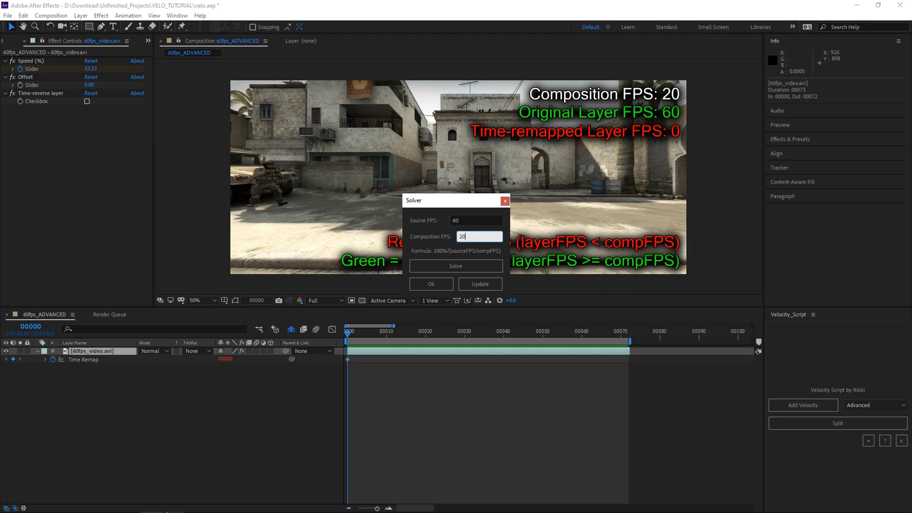
pyautogui.click(438, 235)
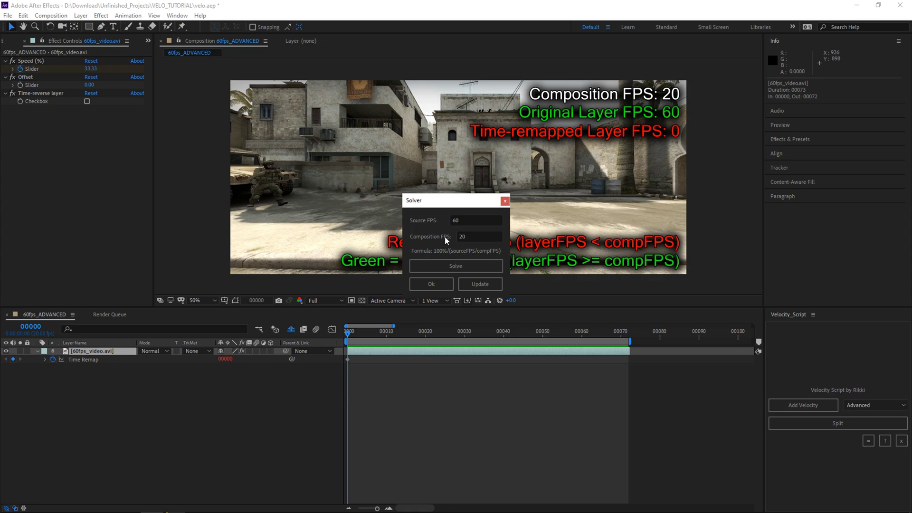
pyautogui.click(458, 268)
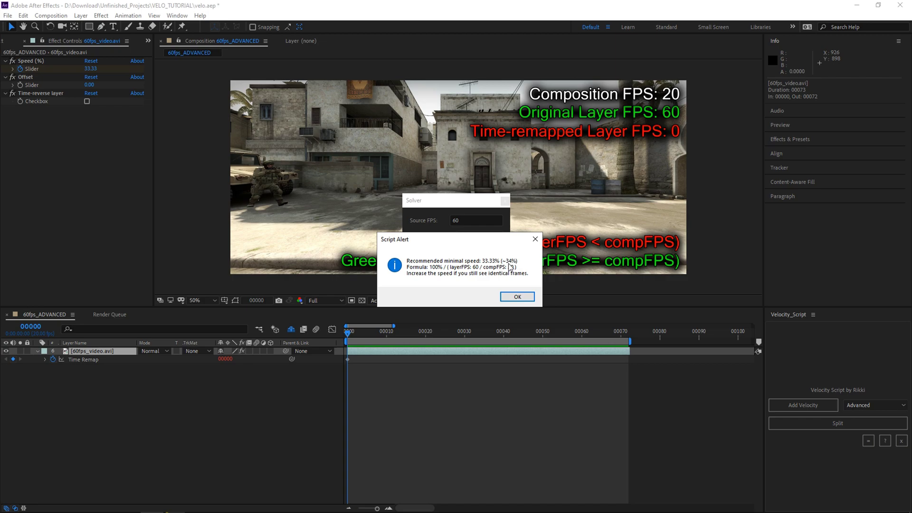
pyautogui.click(512, 294)
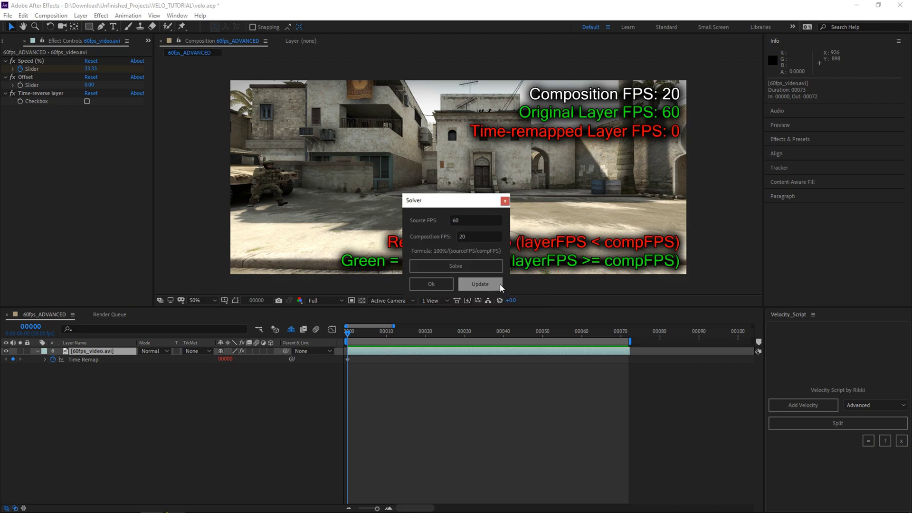
pyautogui.click(437, 286)
# - Set the layer's Speed to 34% and preview playback
pyautogui.click(91, 69)
pyautogui.write('34')
pyautogui.click(697, 420)
pyautogui.press('space')
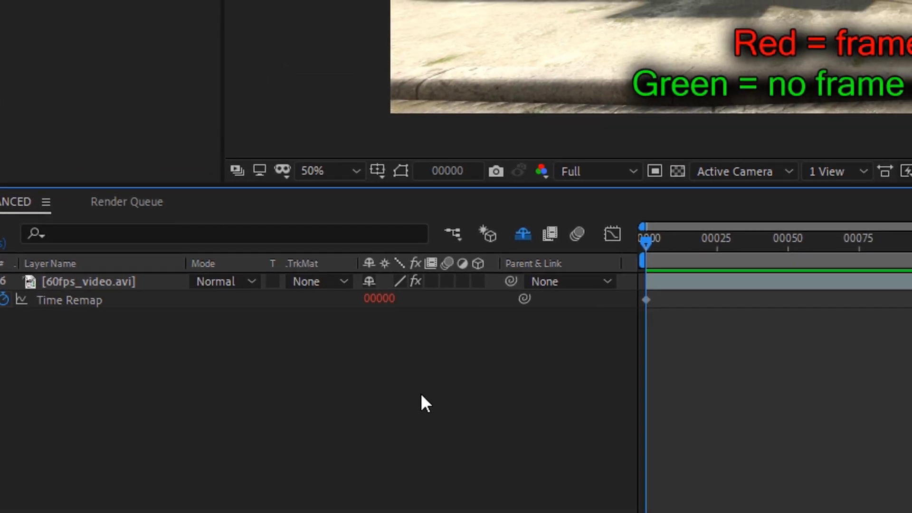
# - Enable frame blending on 60fps_video.avi and preview the blended playback
pyautogui.click(433, 281)
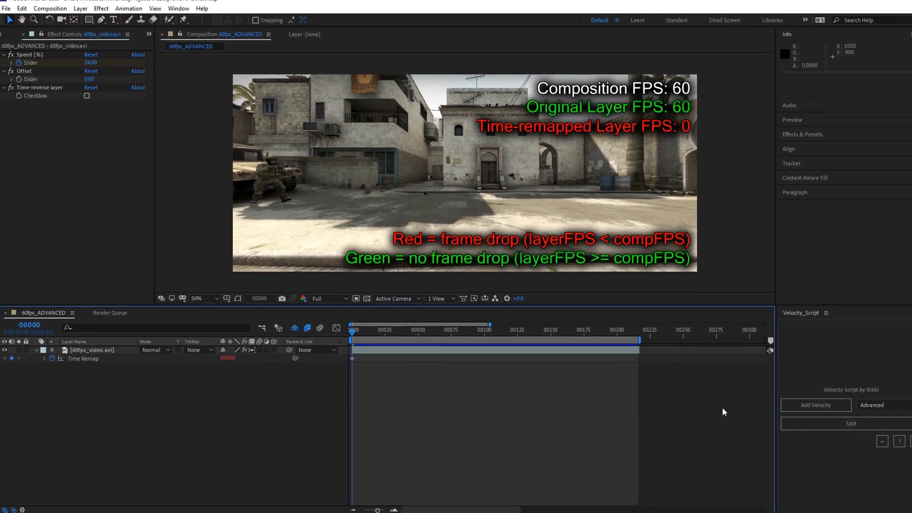
pyautogui.press('space')
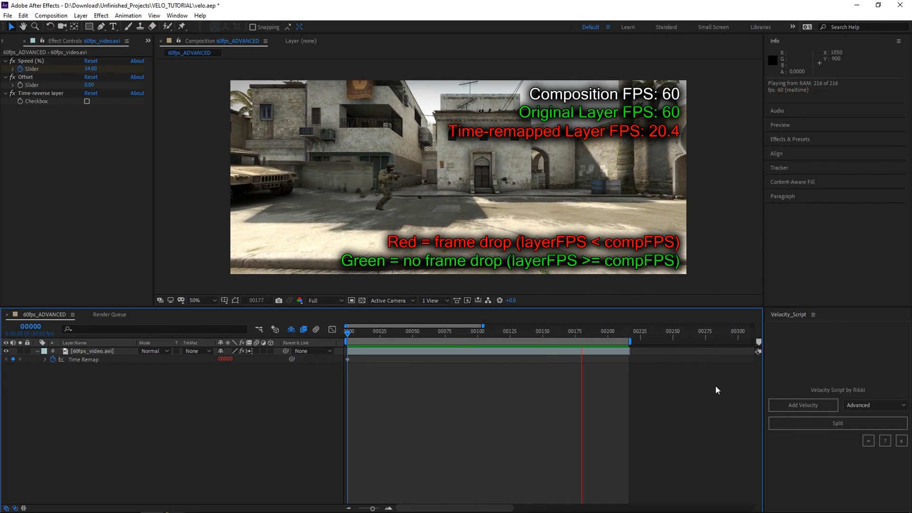
# - Scrub forward to around frame 00184 at 100% view to inspect the blended frames
pyautogui.moveTo(421, 332); pyautogui.dragTo(425, 335)
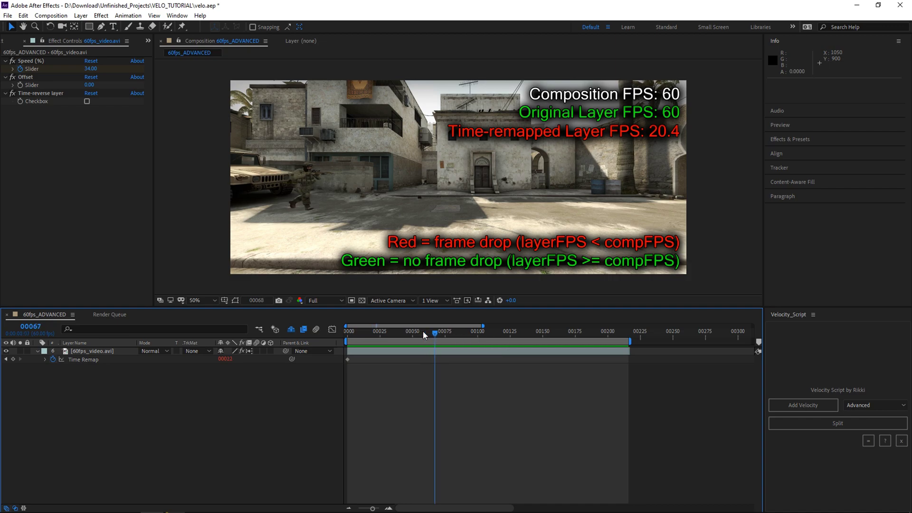
pyautogui.moveTo(425, 335); pyautogui.dragTo(588, 341)
pyautogui.press('/')
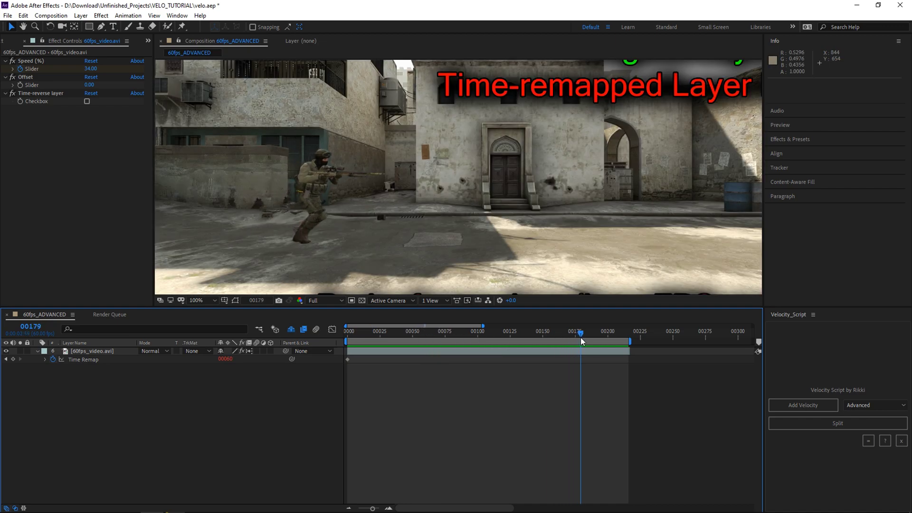
pyautogui.moveTo(588, 340)
pyautogui.mouseDown()
pyautogui.moveTo(458, 343)
pyautogui.moveTo(628, 337)
pyautogui.mouseUp()
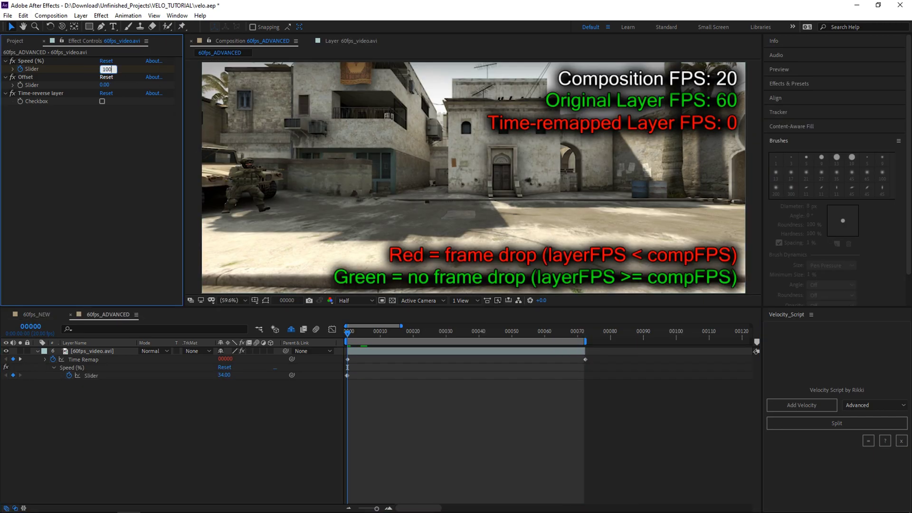
# - Add Speed keyframes of 34 at frame 00016 and 115 at frame 00036
pyautogui.moveTo(389, 340); pyautogui.dragTo(401, 333)
pyautogui.moveTo(225, 375); pyautogui.dragTo(171, 218)
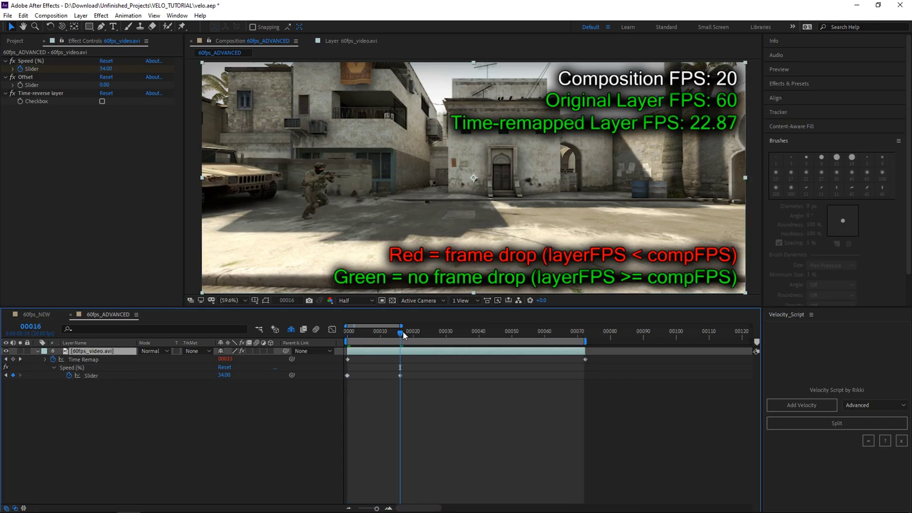
pyautogui.moveTo(401, 332); pyautogui.dragTo(466, 333)
pyautogui.moveTo(107, 69); pyautogui.dragTo(147, 75)
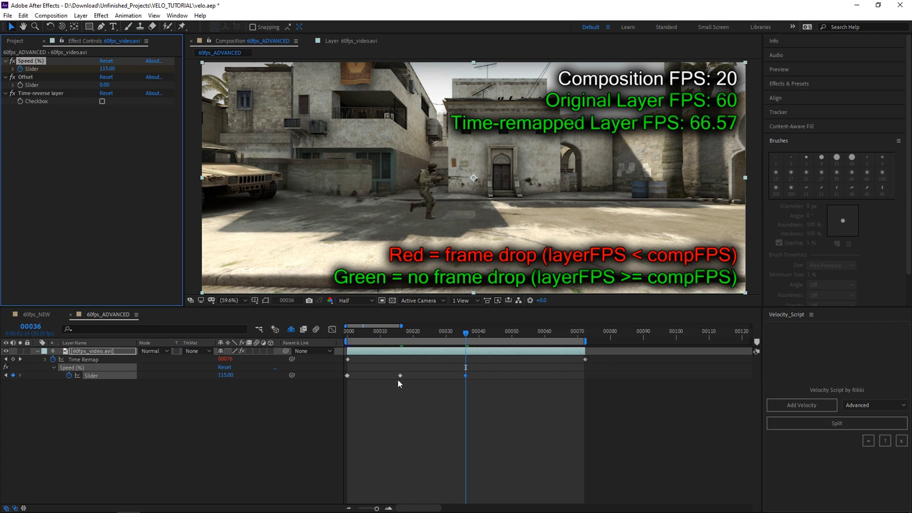
# - Show the Speed value curve in the Graph Editor and preview the speed ramp from the start
pyautogui.hotkey('shift', 'F3')
pyautogui.moveTo(590, 333); pyautogui.dragTo(413, 332)
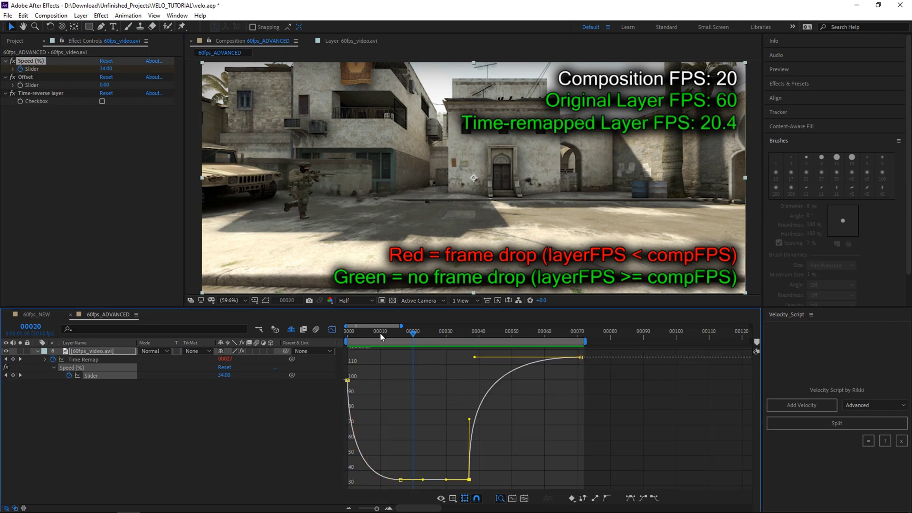
pyautogui.press('Home')
pyautogui.press('space')
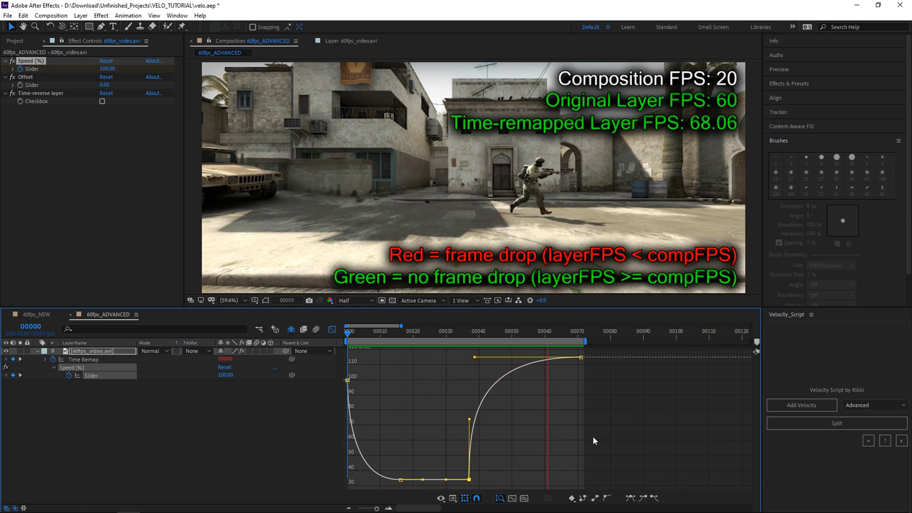
pyautogui.moveTo(583, 418)
pyautogui.mouseDown()
pyautogui.moveTo(352, 336)
pyautogui.moveTo(464, 359)
pyautogui.moveTo(433, 363)
pyautogui.mouseUp()
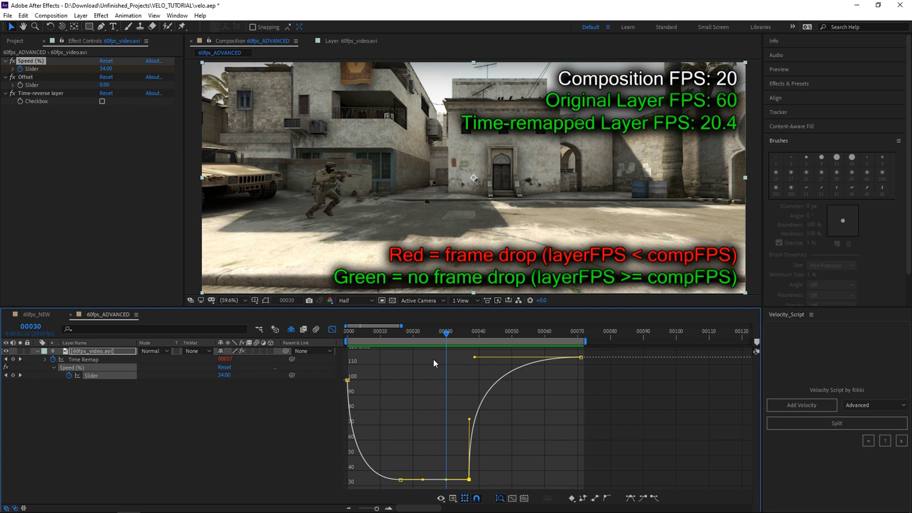
pyautogui.moveTo(433, 363); pyautogui.dragTo(435, 366)
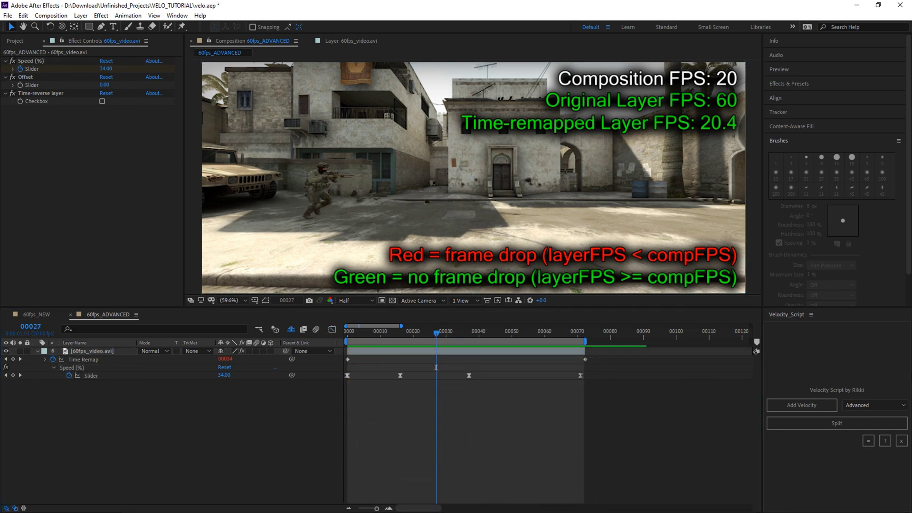
# - Split the 60fps_video layer at frame 00032 with Ctrl+Shift+D and reveal its Speed properties
pyautogui.click(440, 349)
pyautogui.moveTo(443, 334)
pyautogui.mouseDown()
pyautogui.moveTo(489, 344)
pyautogui.moveTo(453, 341)
pyautogui.mouseUp()
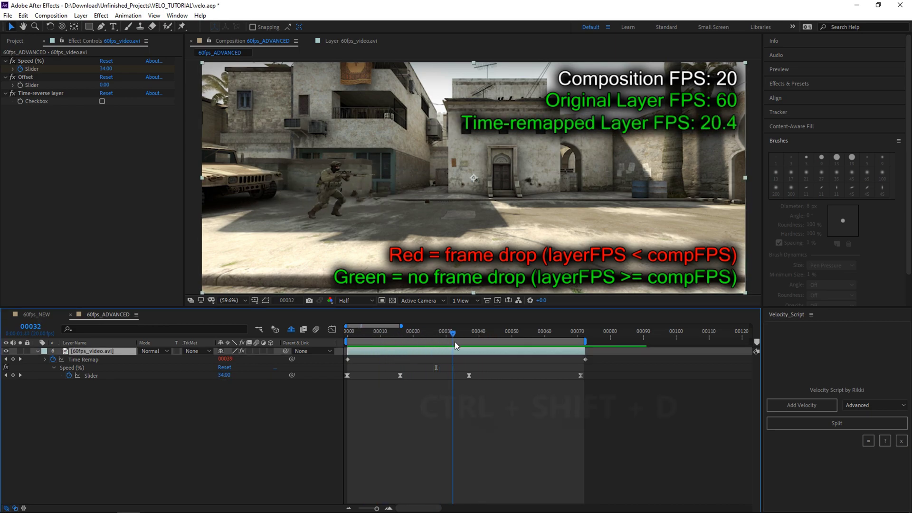
pyautogui.hotkey('ctrl', 'shift', 'd')
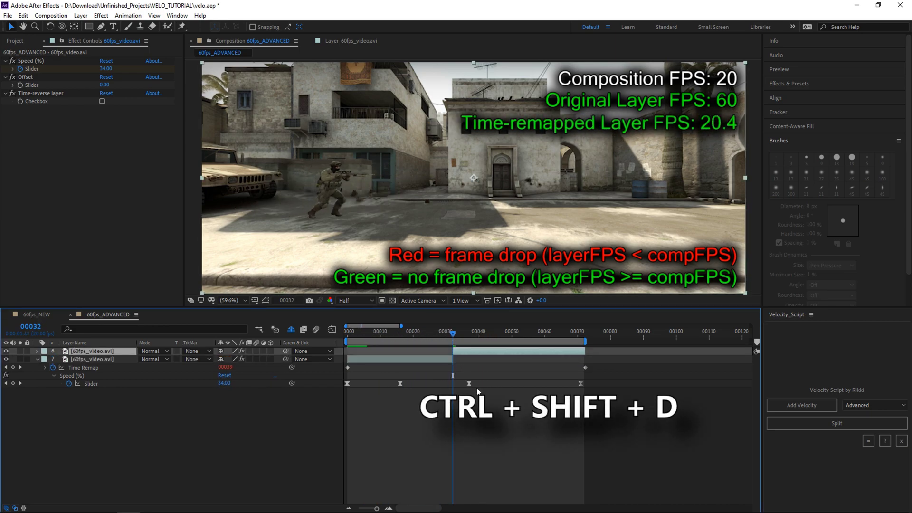
pyautogui.press('u')
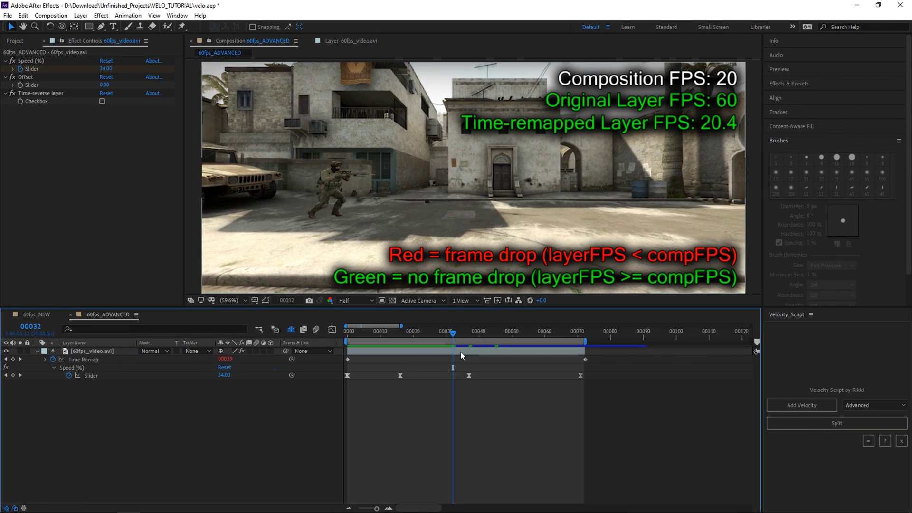
# - Split the gameplay layer with the Velocity_Script Split button and reveal the top layer's keyframes
pyautogui.click(461, 351)
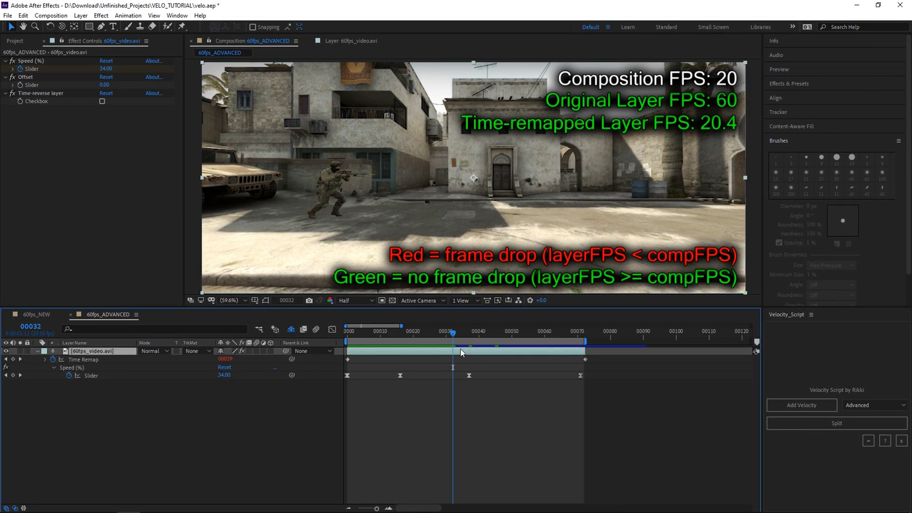
pyautogui.click(837, 425)
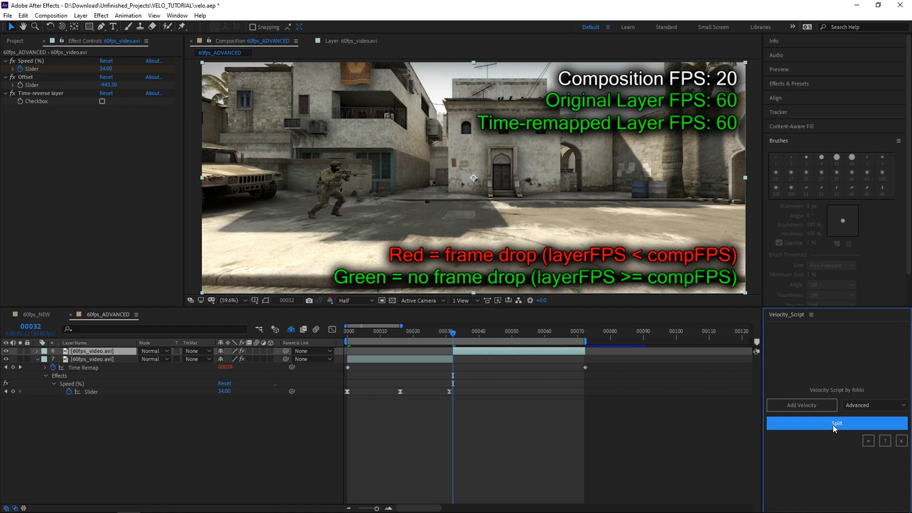
pyautogui.click(468, 351)
pyautogui.press('u')
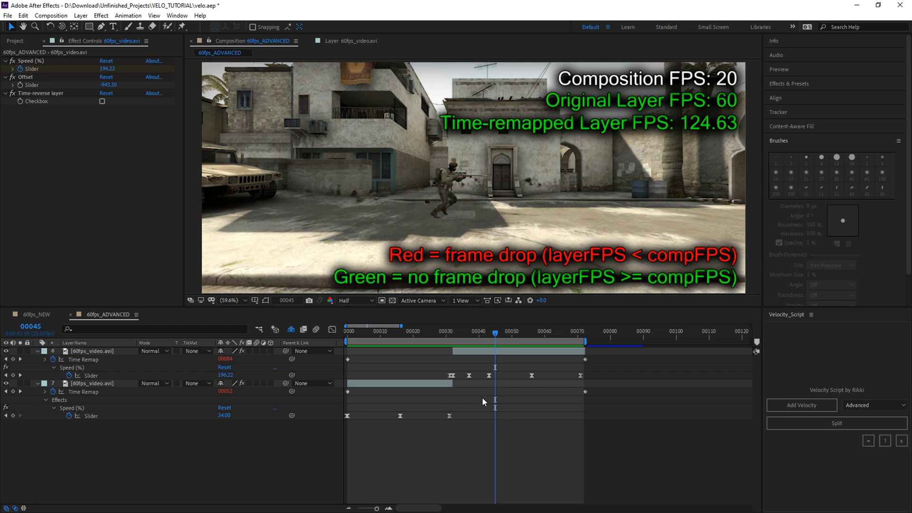
# - Remove velocity from both split layers and confirm the removal
pyautogui.click(500, 352)
pyautogui.keyDown('shift'); pyautogui.click(428, 383); pyautogui.keyUp('shift')
pyautogui.click(902, 441)
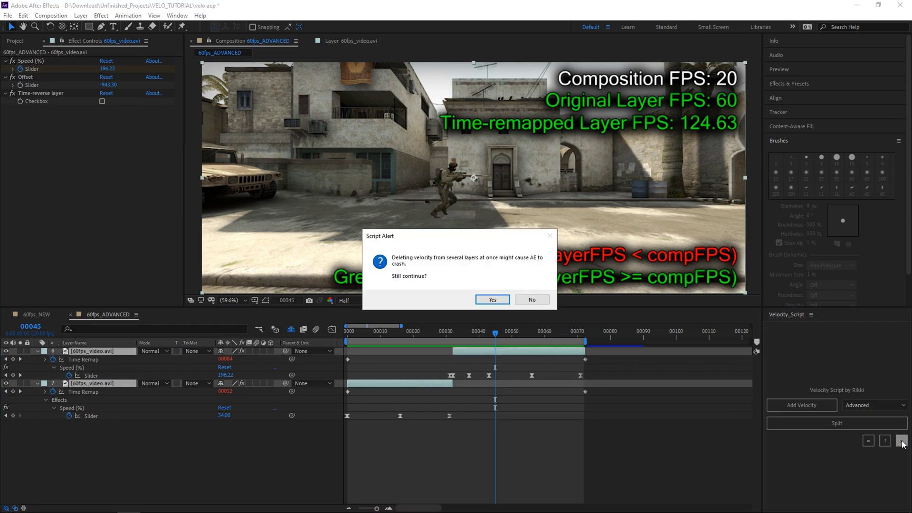
pyautogui.click(492, 300)
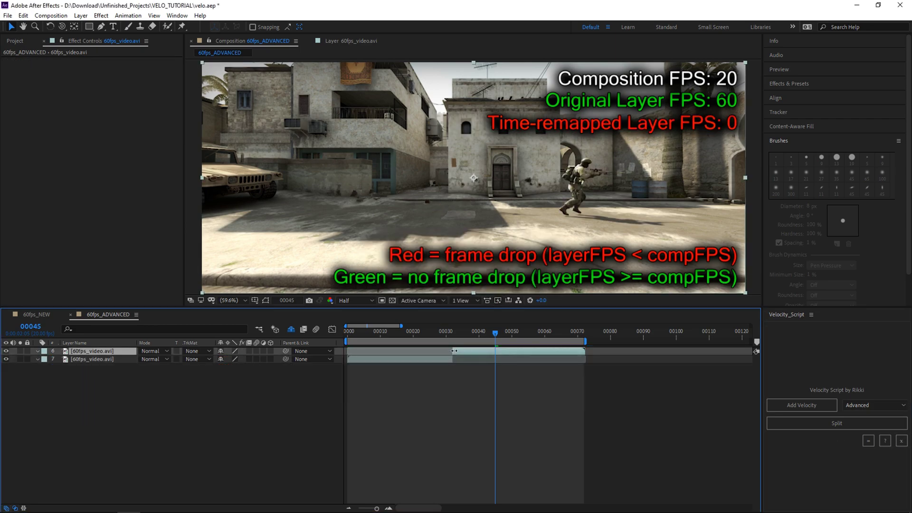
# - Re-add velocity, shift the first Time Remap keyframe to frame 00020, then remove velocity again
pyautogui.click(807, 405)
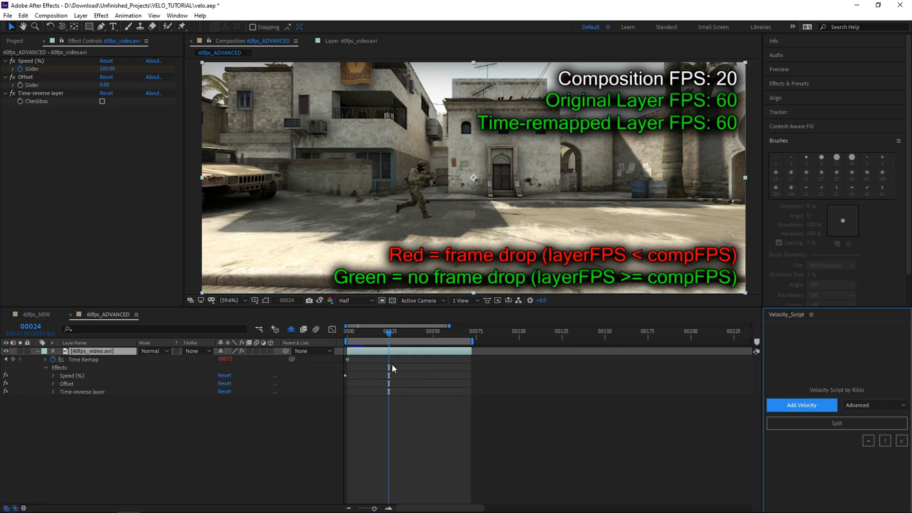
pyautogui.click(381, 332)
pyautogui.click(347, 360)
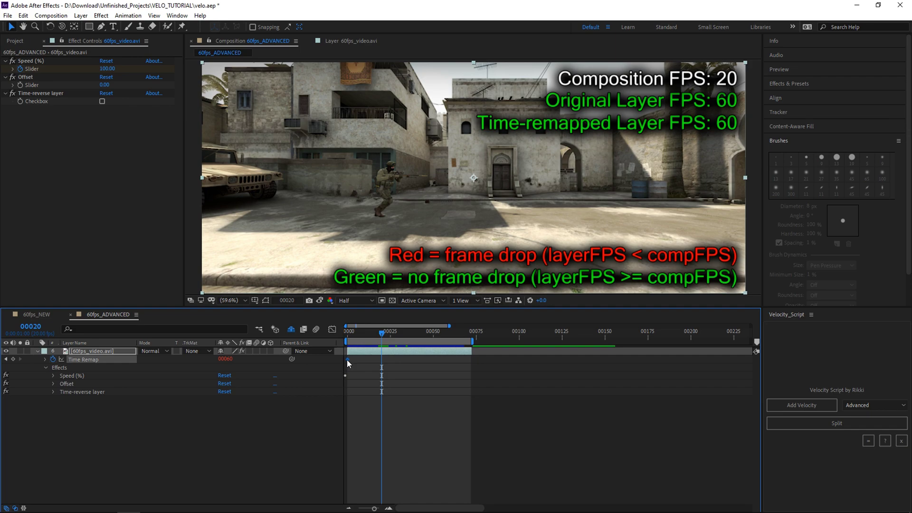
pyautogui.moveTo(347, 360)
pyautogui.mouseDown()
pyautogui.moveTo(382, 359)
pyautogui.moveTo(384, 341)
pyautogui.mouseUp()
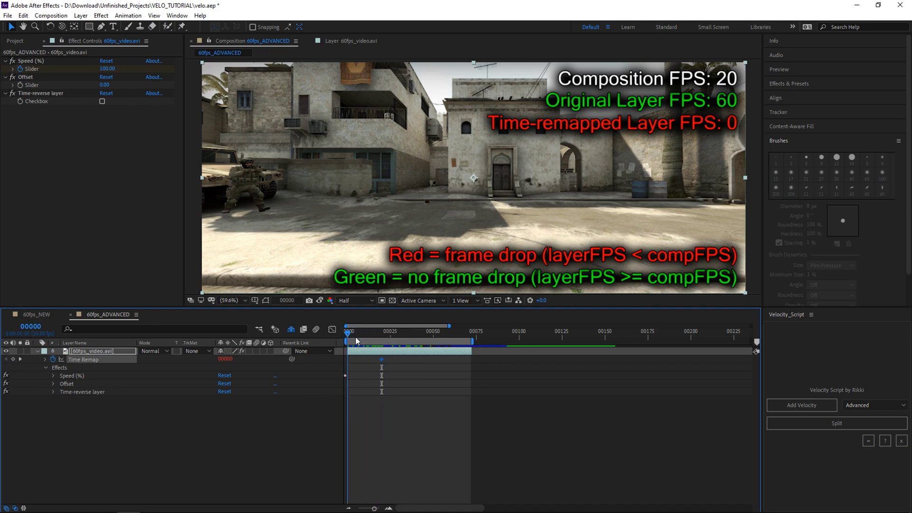
pyautogui.moveTo(383, 341)
pyautogui.mouseDown()
pyautogui.moveTo(438, 343)
pyautogui.moveTo(408, 349)
pyautogui.mouseUp()
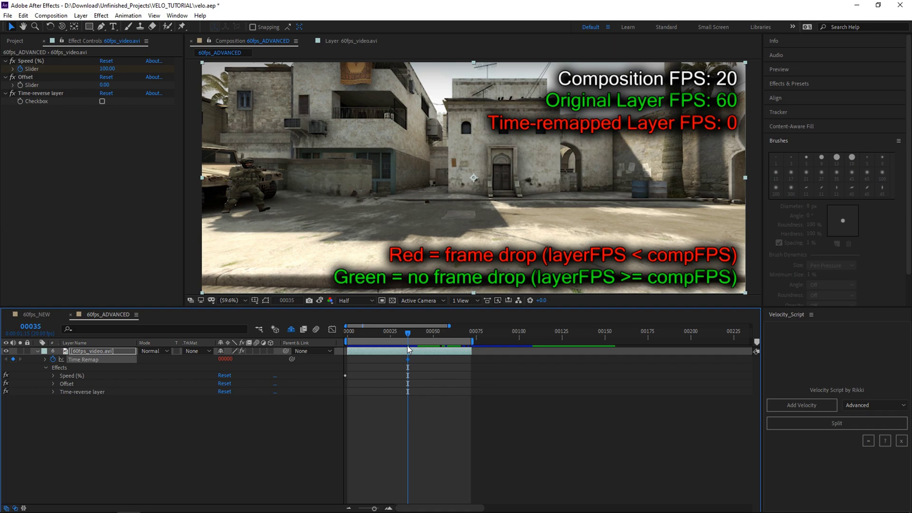
pyautogui.click(901, 441)
pyautogui.click(389, 338)
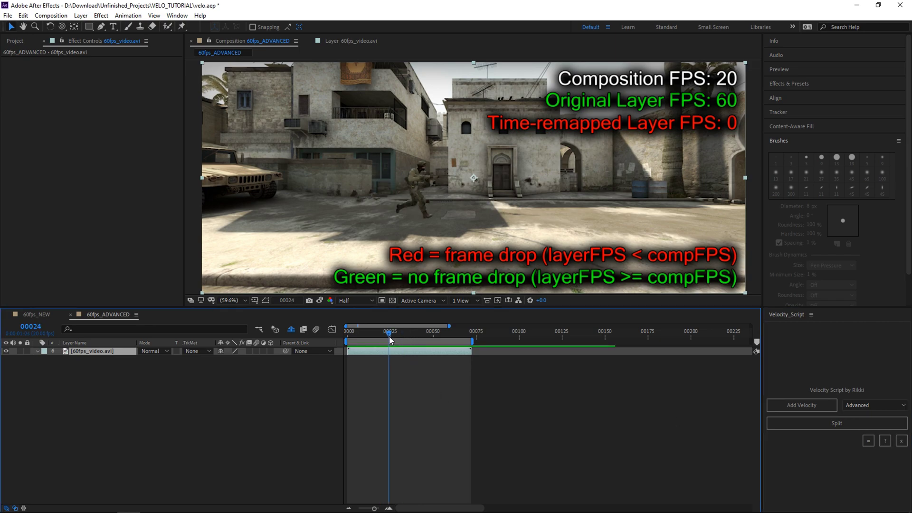
# - Trim the layer to start at the current frame, add velocity, and reveal its keyframes
pyautogui.moveTo(382, 354); pyautogui.dragTo(389, 353)
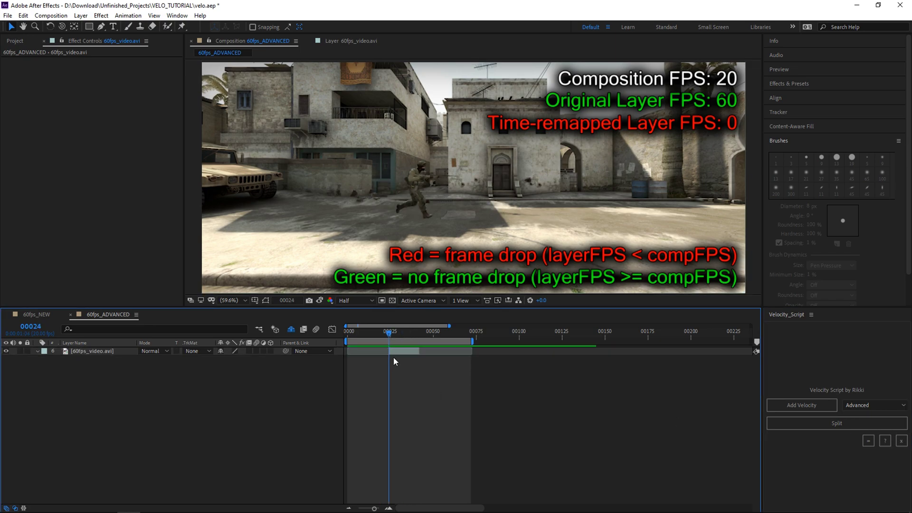
pyautogui.click(804, 405)
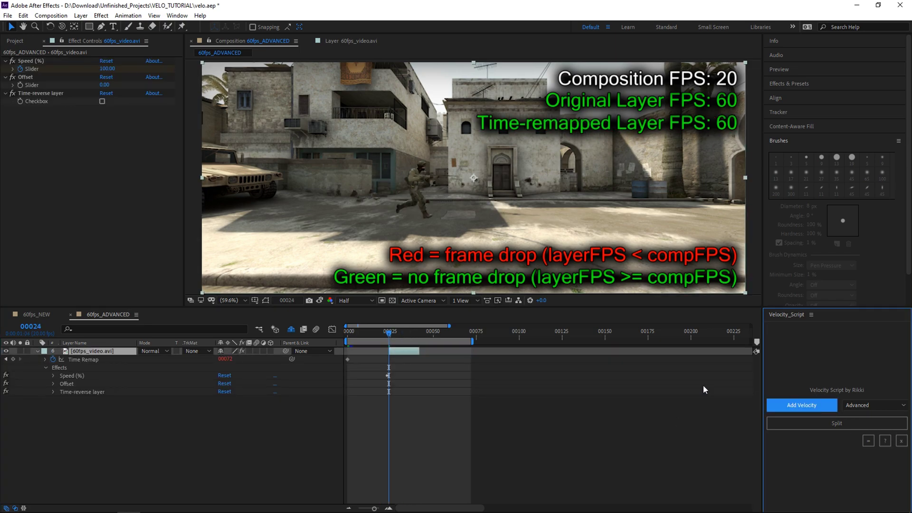
pyautogui.click(399, 372)
pyautogui.press('u')
pyautogui.press('u')
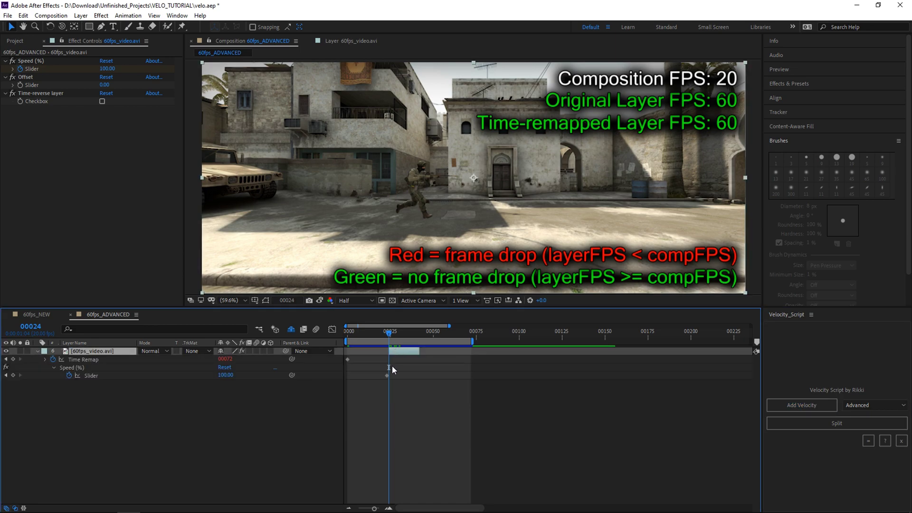
pyautogui.press('=')
pyautogui.press('=')
pyautogui.moveTo(413, 508); pyautogui.dragTo(405, 511)
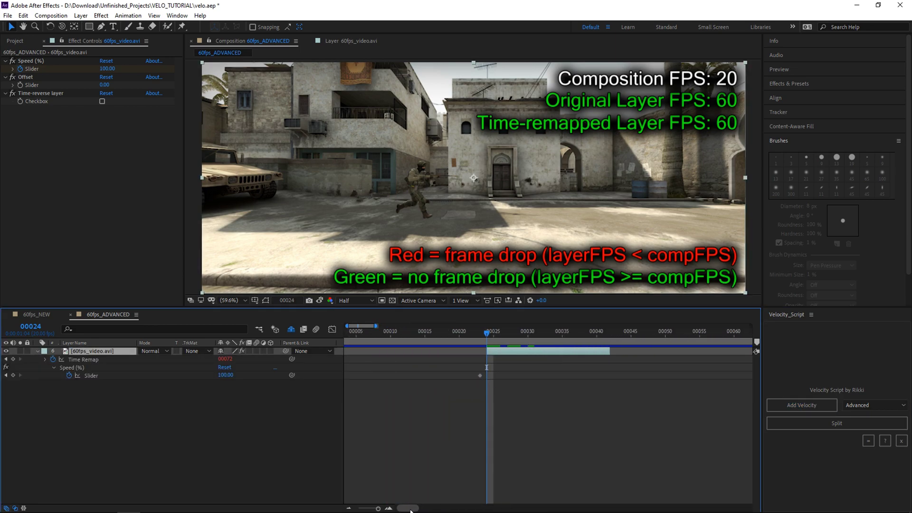
# - Lower Speed to create a keyframe at frame 00024 and preview the slowdown
pyautogui.click(505, 376)
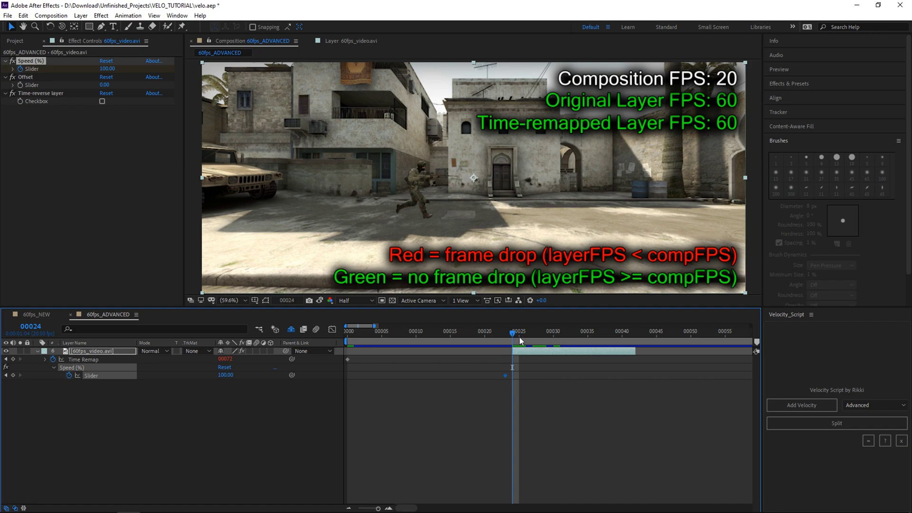
pyautogui.click(520, 373)
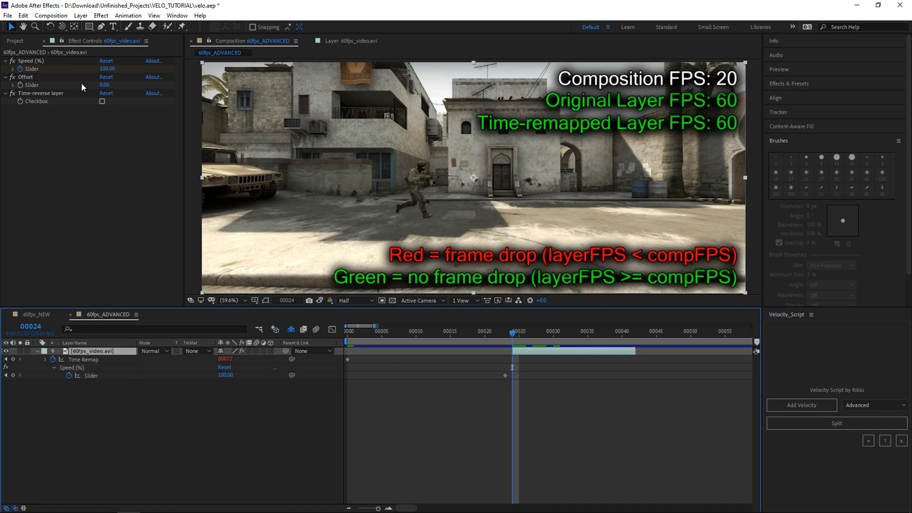
pyautogui.moveTo(107, 68); pyautogui.dragTo(98, 70)
pyautogui.press('space')
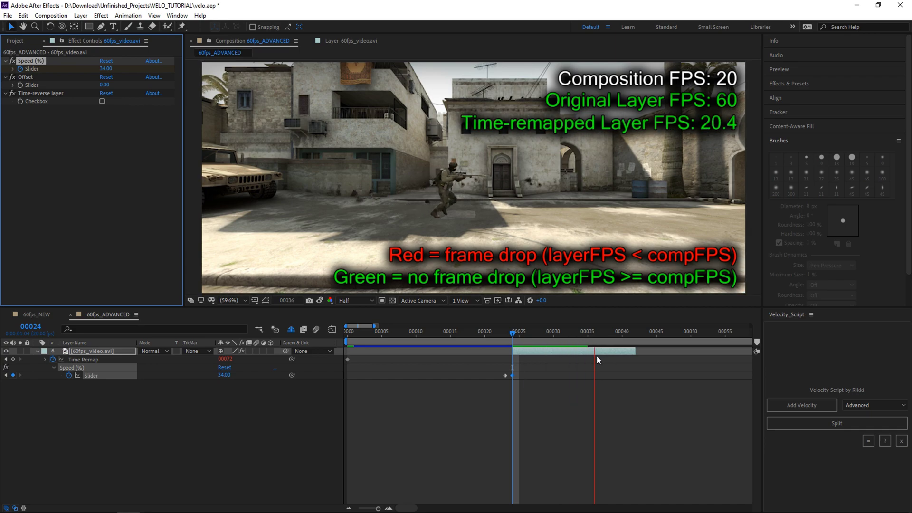
pyautogui.click(517, 363)
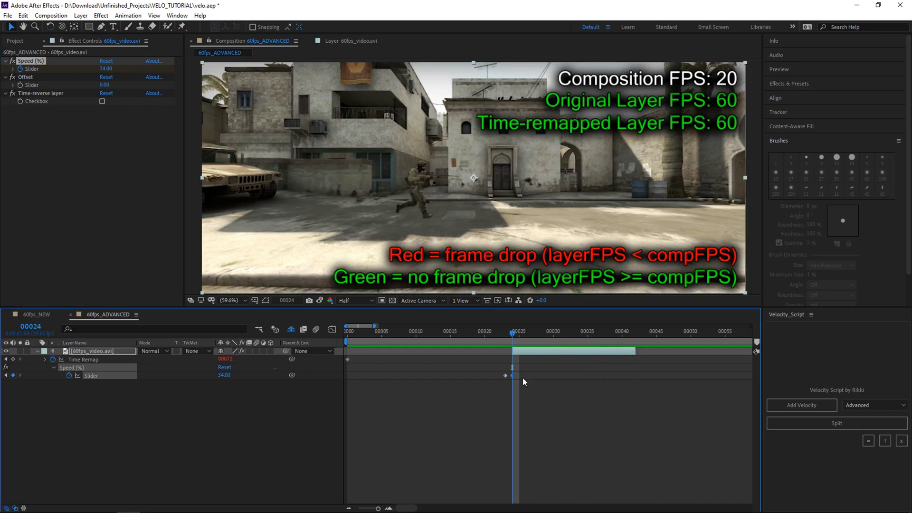
# - Delete the extra Speed keyframe, set Speed to 50%, and return to the timeline start
pyautogui.moveTo(478, 360); pyautogui.dragTo(515, 385)
pyautogui.press('Delete')
pyautogui.moveTo(108, 69); pyautogui.dragTo(88, 72)
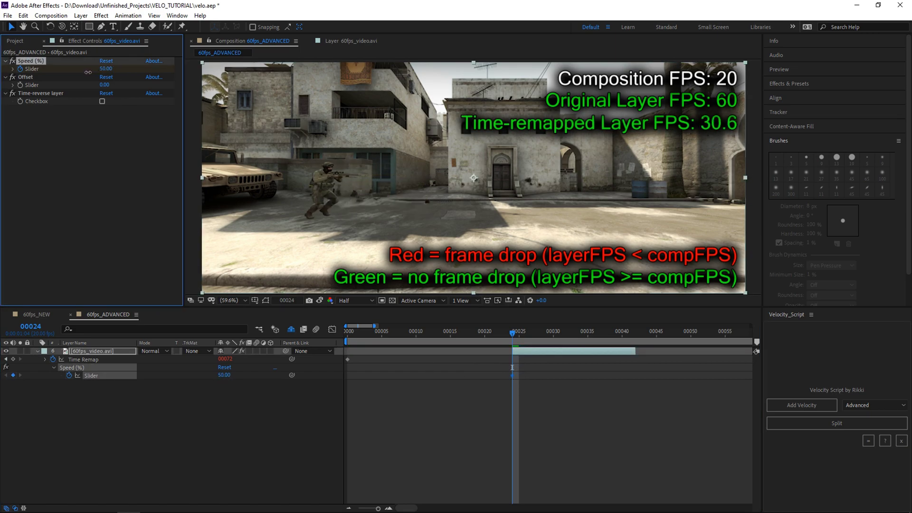
pyautogui.moveTo(107, 69)
pyautogui.mouseDown()
pyautogui.moveTo(118, 69)
pyautogui.moveTo(110, 73)
pyautogui.mouseUp()
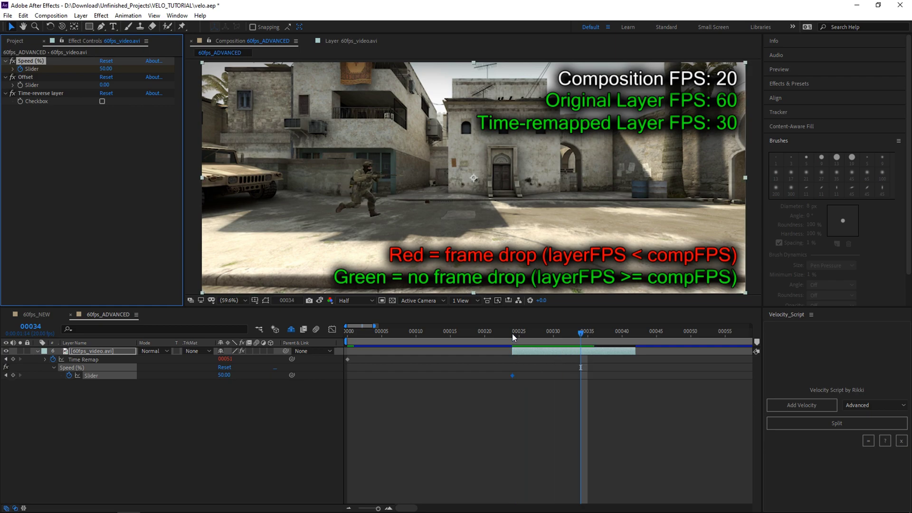
pyautogui.click(349, 368)
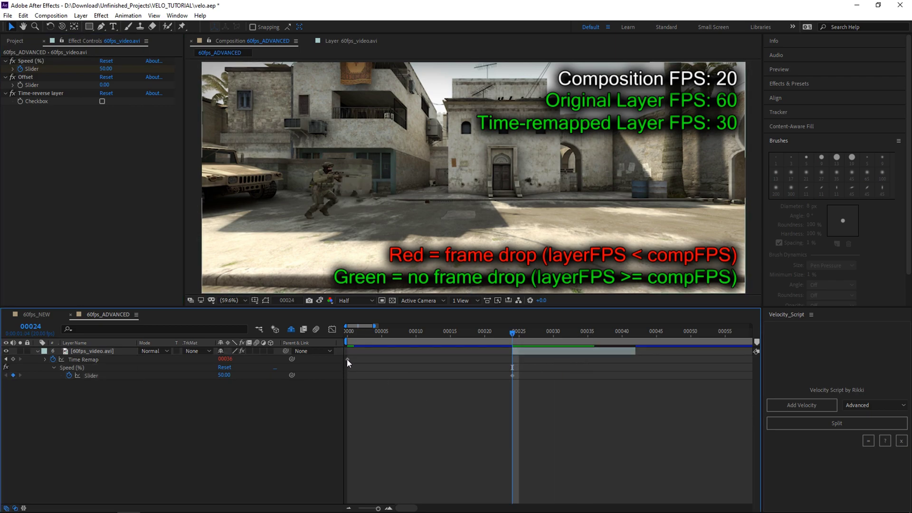
pyautogui.click(511, 351)
pyautogui.press('Home')
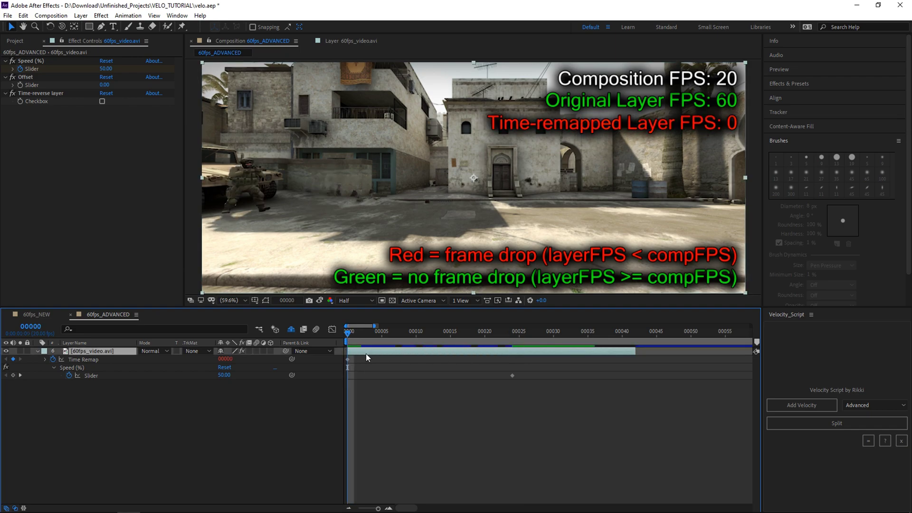
# - Play the clip from the start, then set Speed to 0
pyautogui.press('space')
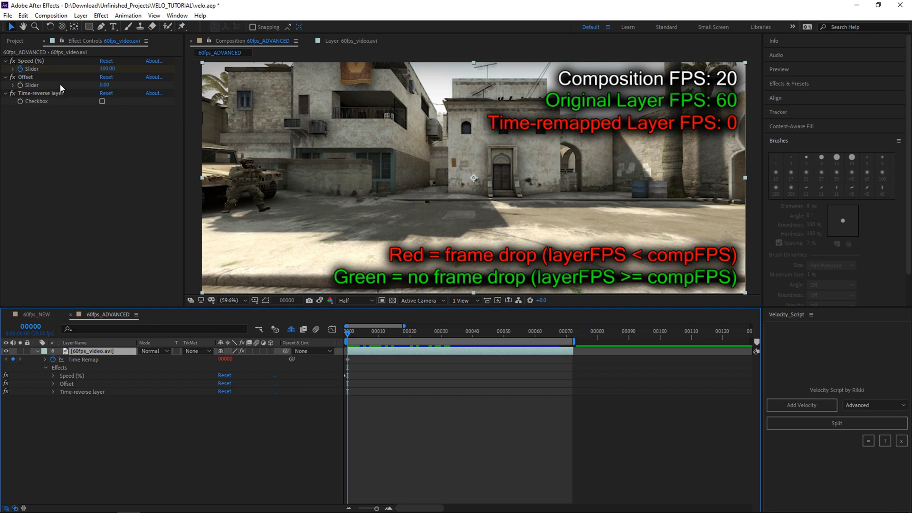
pyautogui.click(107, 68)
pyautogui.write('0')
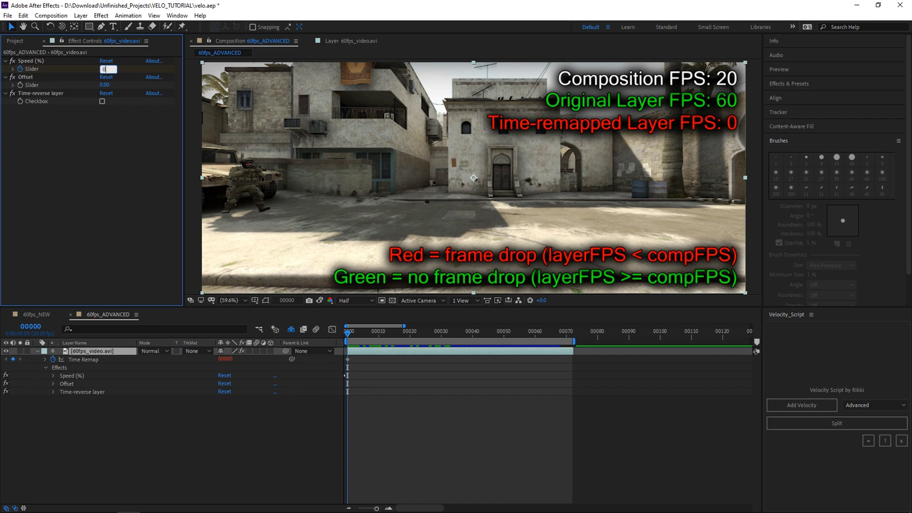
pyautogui.press('Return')
# - Keyframe Offset at 0 on frame 00000
pyautogui.moveTo(105, 85)
pyautogui.mouseDown()
pyautogui.moveTo(551, 165)
pyautogui.moveTo(133, 107)
pyautogui.mouseUp()
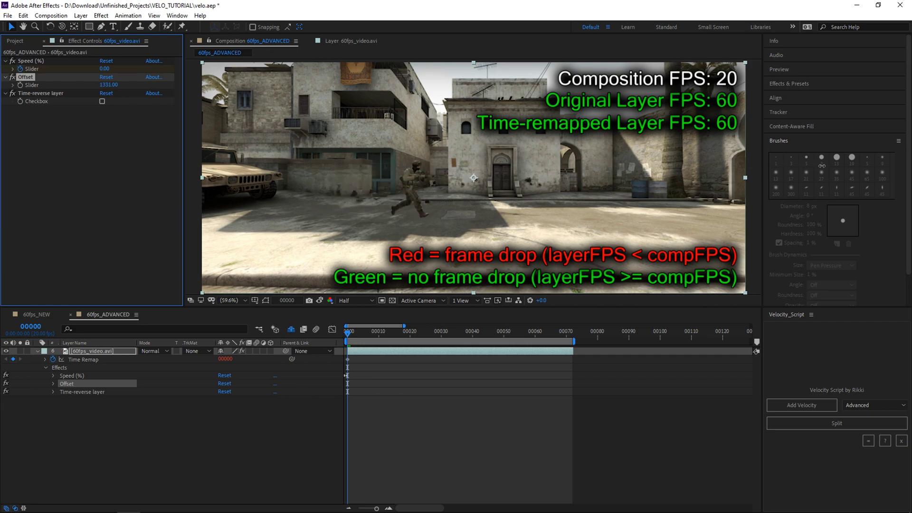
pyautogui.click(483, 418)
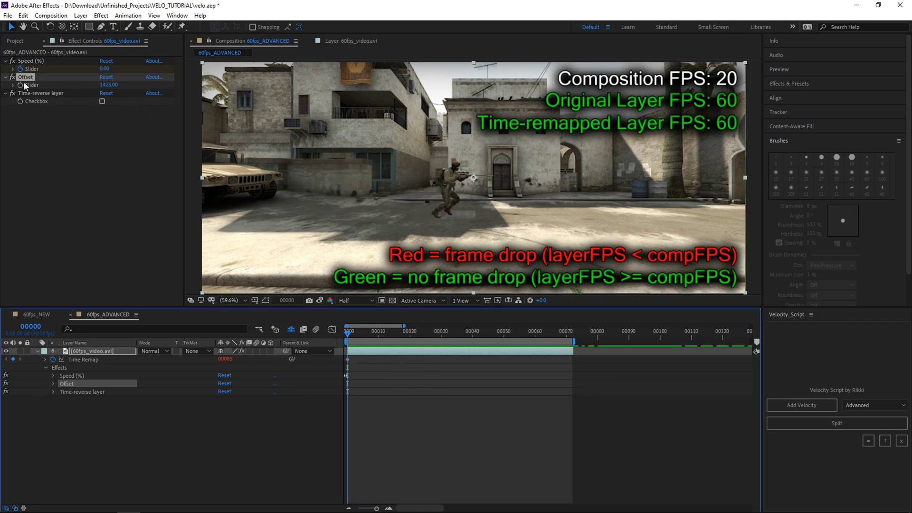
pyautogui.click(108, 84)
pyautogui.write('0')
pyautogui.press('Return')
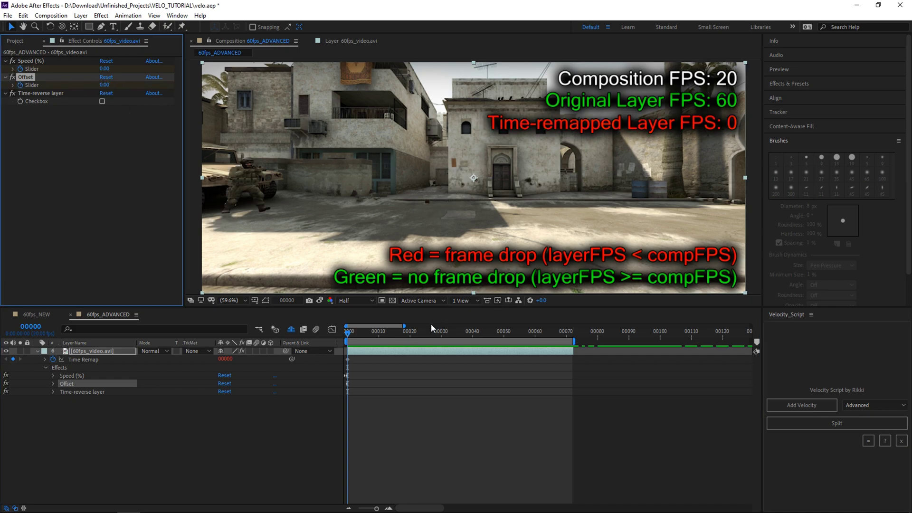
# - Keyframe Offset at 1610 on frame 00031
pyautogui.click(445, 332)
pyautogui.moveTo(102, 84); pyautogui.dragTo(191, 93)
pyautogui.press('u')
pyautogui.click(453, 360)
pyautogui.hotkey('ctrl', 'a')
pyautogui.press('u')
# - Show both Offset keyframes in the value graph and play the animation from frame 00000
pyautogui.moveTo(461, 388); pyautogui.dragTo(340, 405)
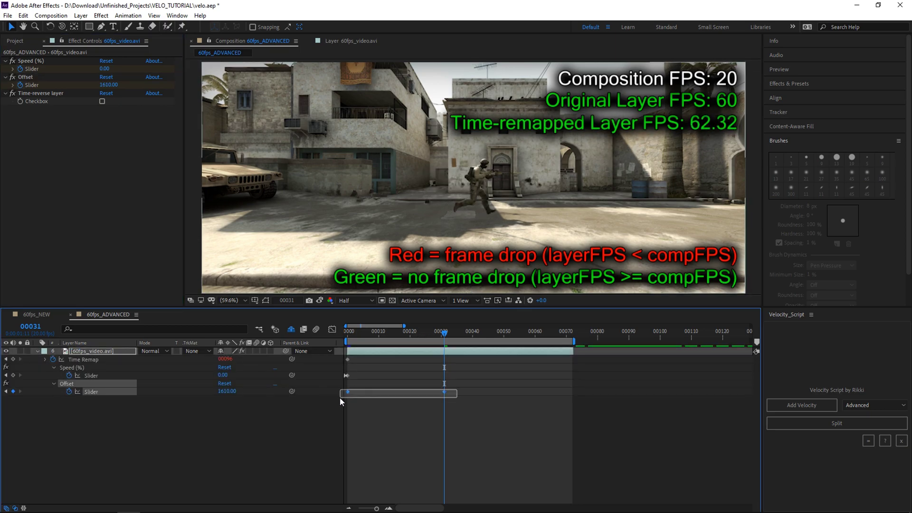
pyautogui.click(332, 330)
pyautogui.press('Home')
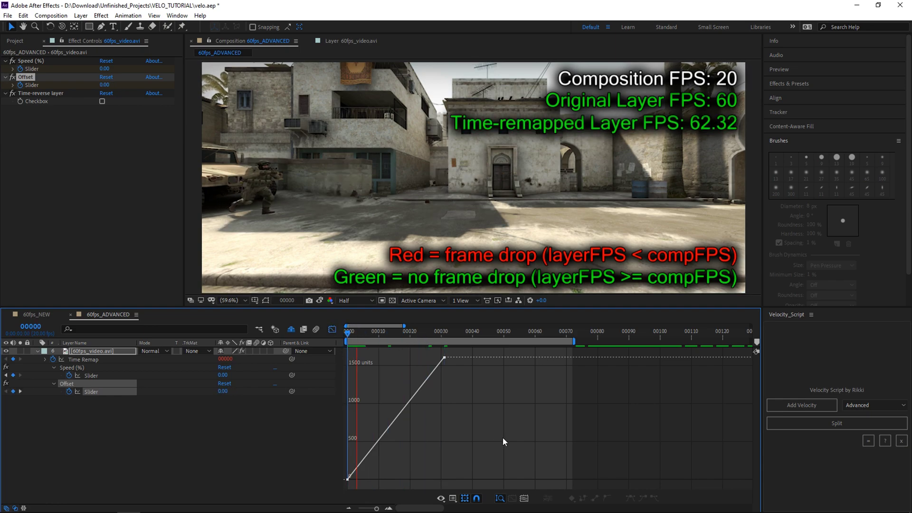
pyautogui.press('space')
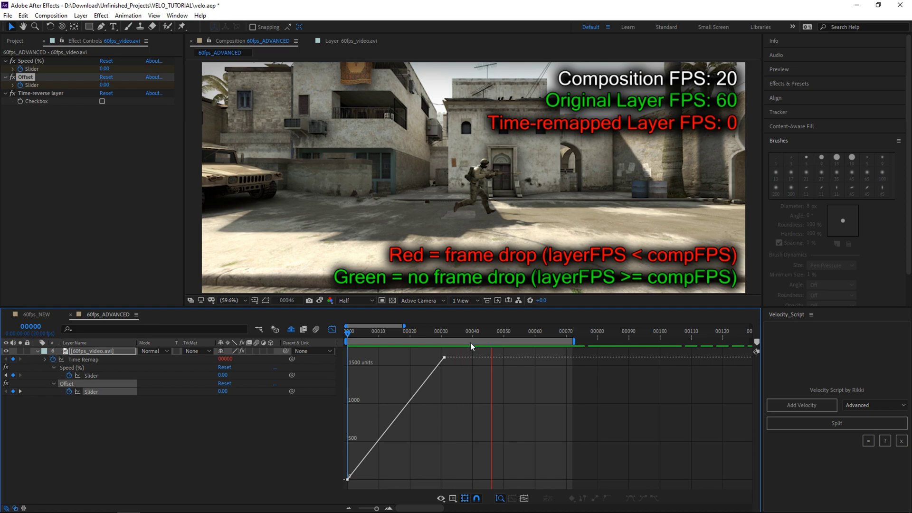
# - Key Offset near 3000 around frame 70 and Easy Ease the Offset keyframes with F9
pyautogui.click(410, 338)
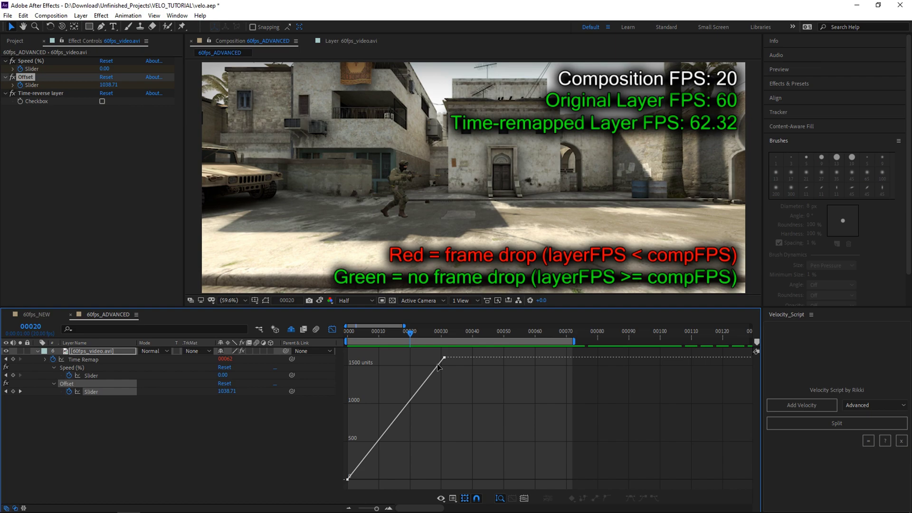
pyautogui.press('space')
pyautogui.moveTo(438, 367); pyautogui.dragTo(544, 374)
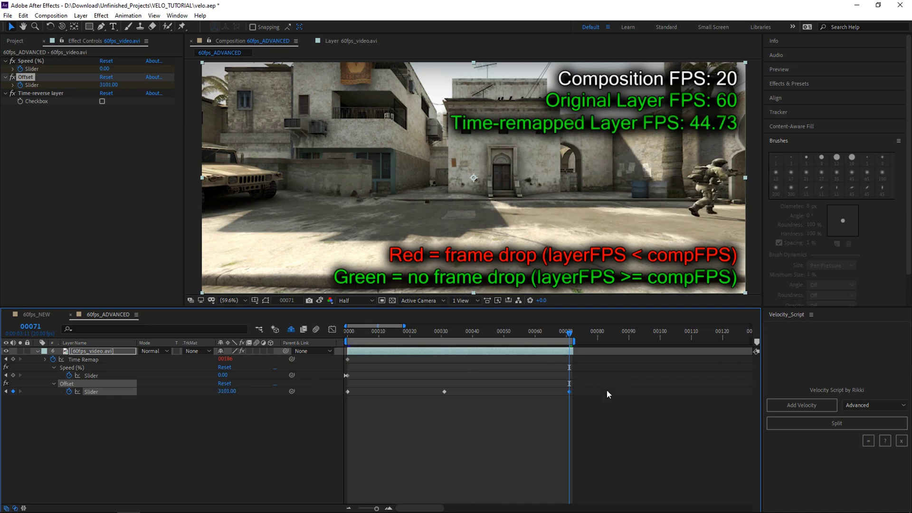
pyautogui.press('F9')
pyautogui.press('space')
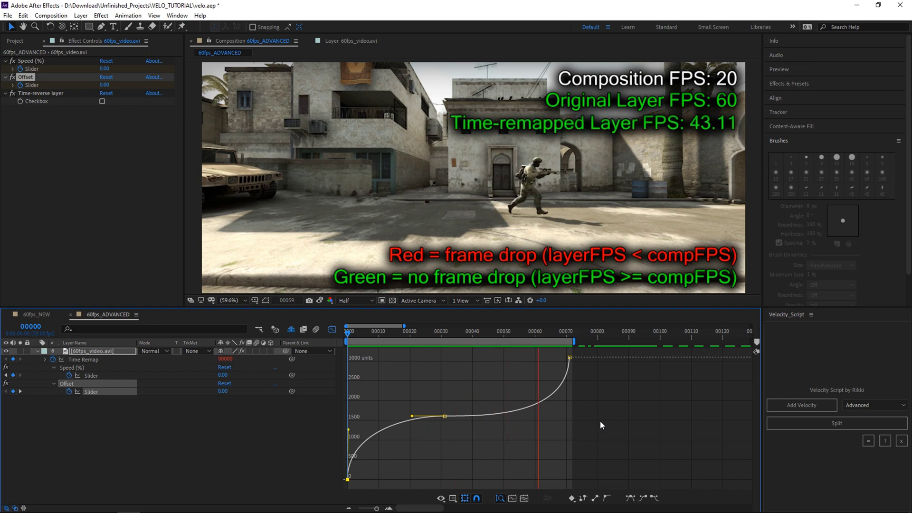
pyautogui.hotkey('shift', 'F3')
pyautogui.click(454, 351)
# - Solve Source 60 fps against Composition 20 fps and apply the resulting 34% Speed
pyautogui.click(868, 441)
pyautogui.moveTo(285, 148); pyautogui.dragTo(331, 95)
pyautogui.click(360, 114)
pyautogui.click(352, 131)
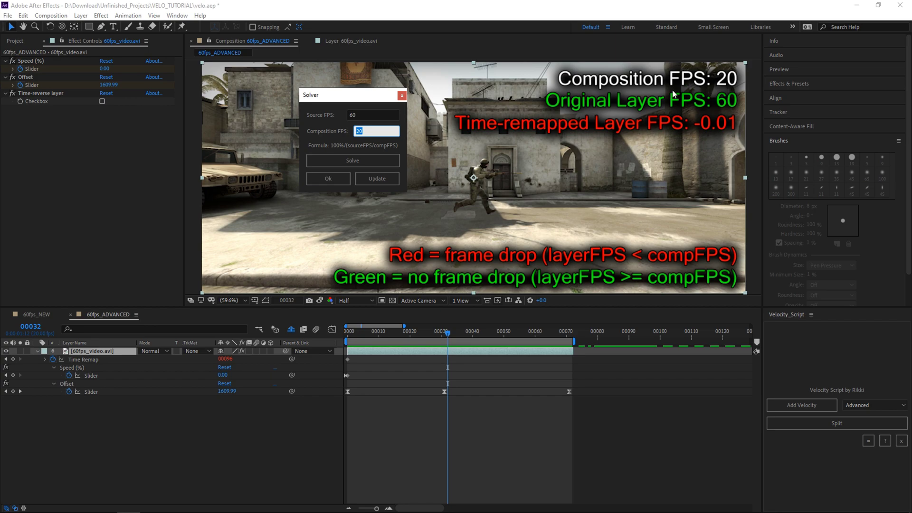
pyautogui.click(351, 162)
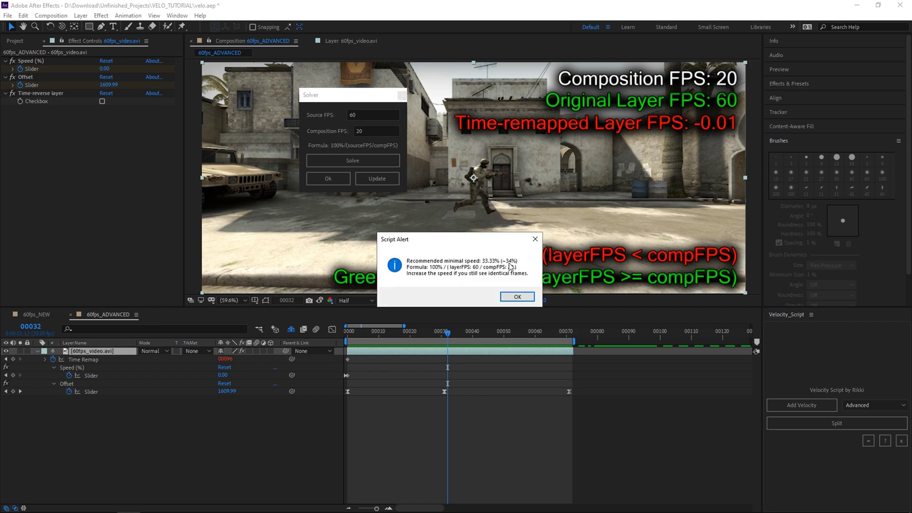
pyautogui.click(517, 296)
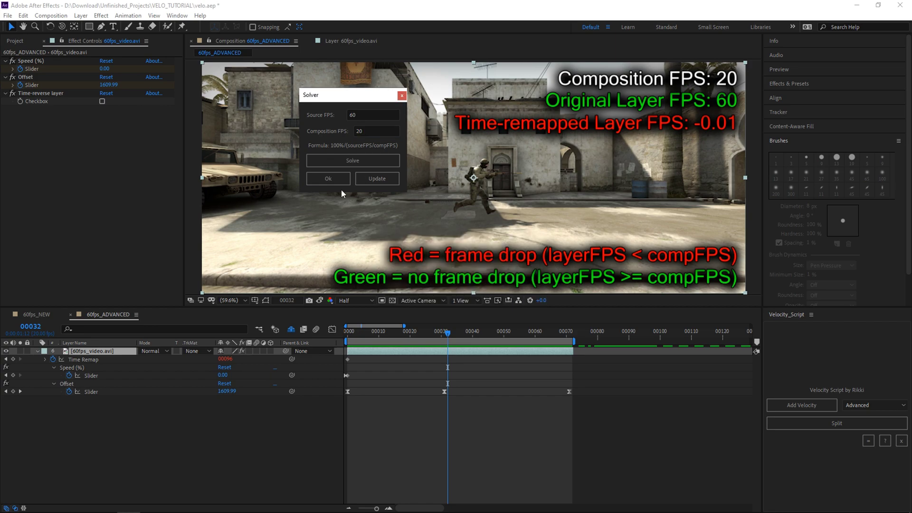
pyautogui.click(328, 178)
pyautogui.click(109, 150)
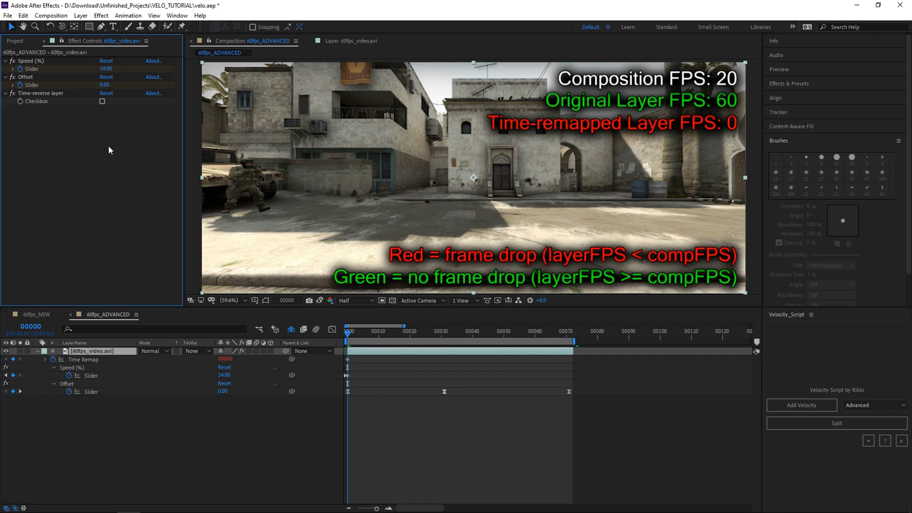
pyautogui.click(469, 423)
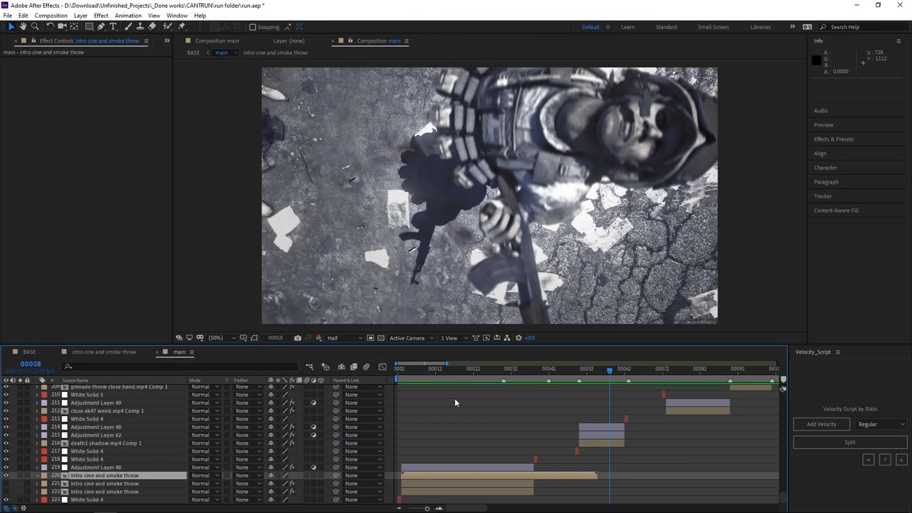
# - Stop playback in the main composition and return near frame 10
pyautogui.moveTo(408, 370)
pyautogui.mouseDown()
pyautogui.moveTo(451, 383)
pyautogui.moveTo(403, 388)
pyautogui.mouseUp()
# - Add Advanced-mode velocity to the intro layer and run the Solver with 999/22
pyautogui.click(881, 424)
pyautogui.click(874, 441)
pyautogui.click(821, 424)
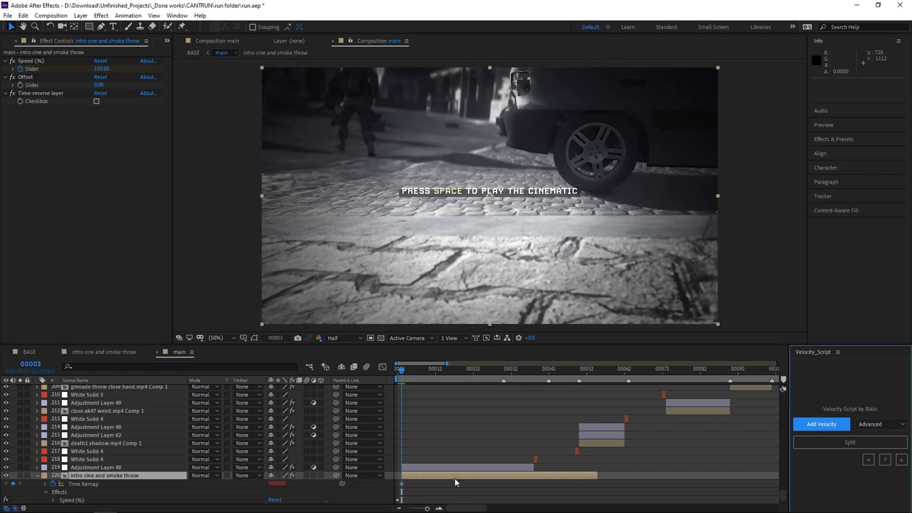
pyautogui.click(873, 463)
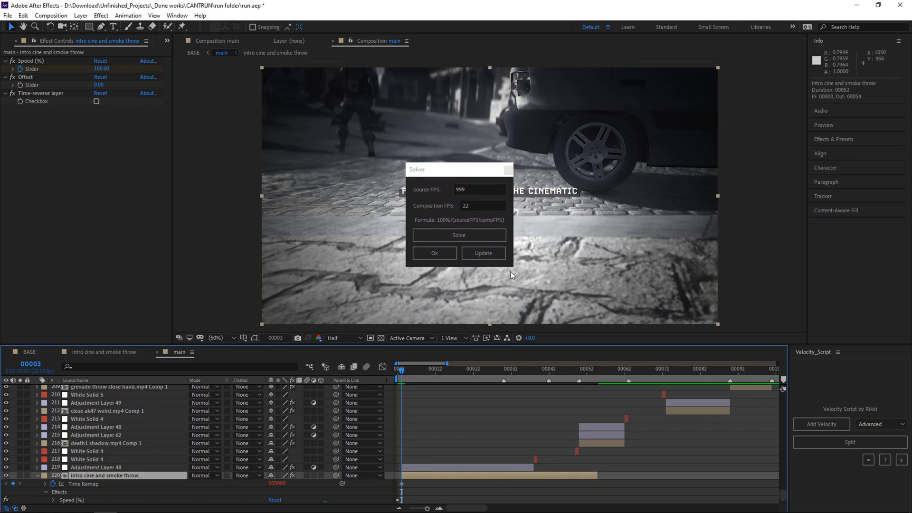
pyautogui.click(464, 196)
pyautogui.click(457, 237)
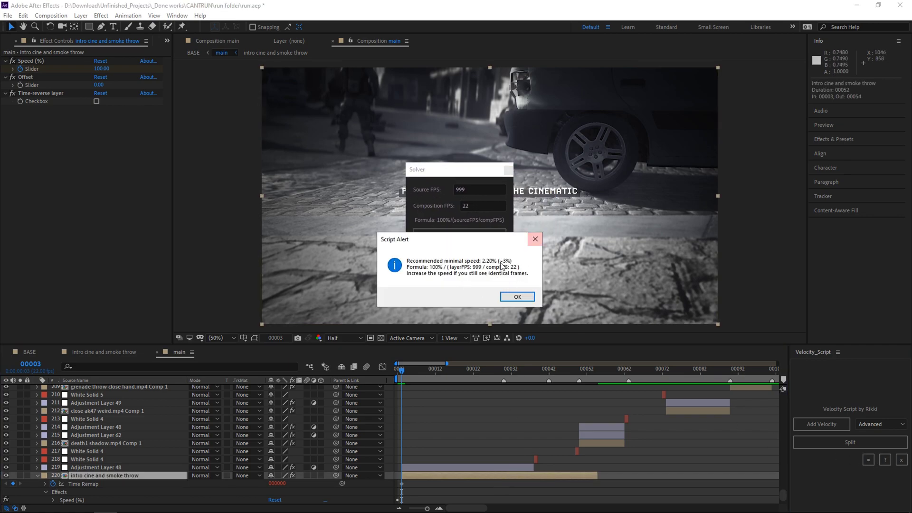
pyautogui.click(518, 297)
pyautogui.click(508, 170)
# - Set Speed to 3 and key Offset at 350
pyautogui.click(101, 68)
pyautogui.write('3')
pyautogui.click(98, 84)
pyautogui.write('350')
pyautogui.press('Return')
pyautogui.click(435, 369)
# - Key Offset at 1080 a few frames later, view its value graph, and preview
pyautogui.click(101, 85)
pyautogui.write('1080')
pyautogui.press('Return')
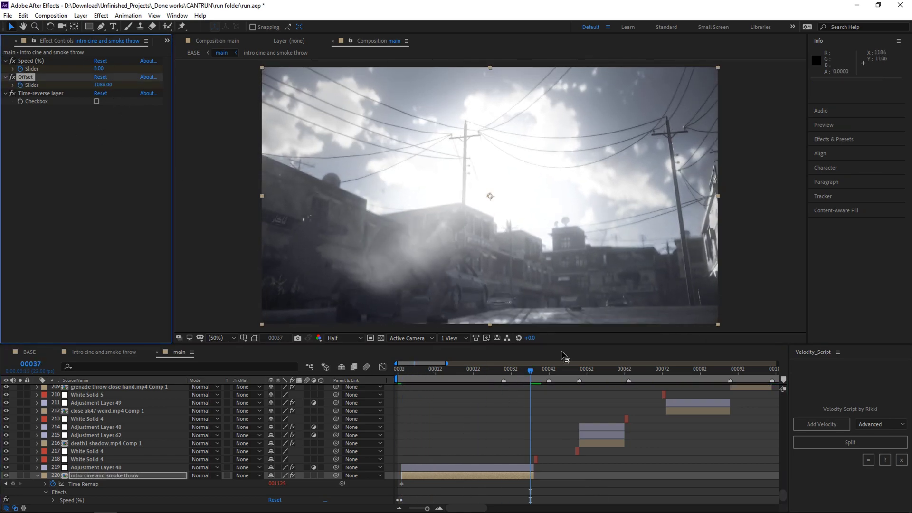
pyautogui.press('u')
pyautogui.hotkey('shift', 'F3')
pyautogui.press('space')
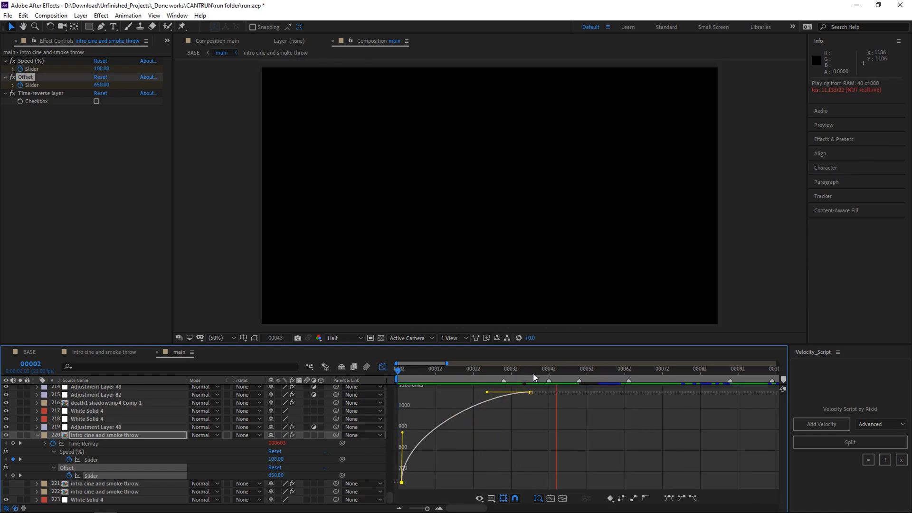
# - Preview the edit and inspect velocity keyframes on the high fov jump, scope cine and POV 2 strike layers
pyautogui.press('space')
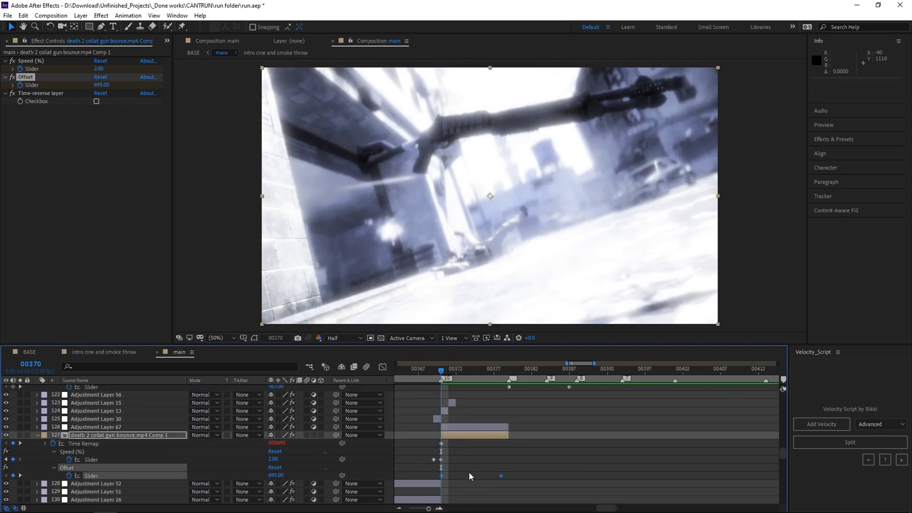
pyautogui.moveTo(505, 384); pyautogui.dragTo(585, 375)
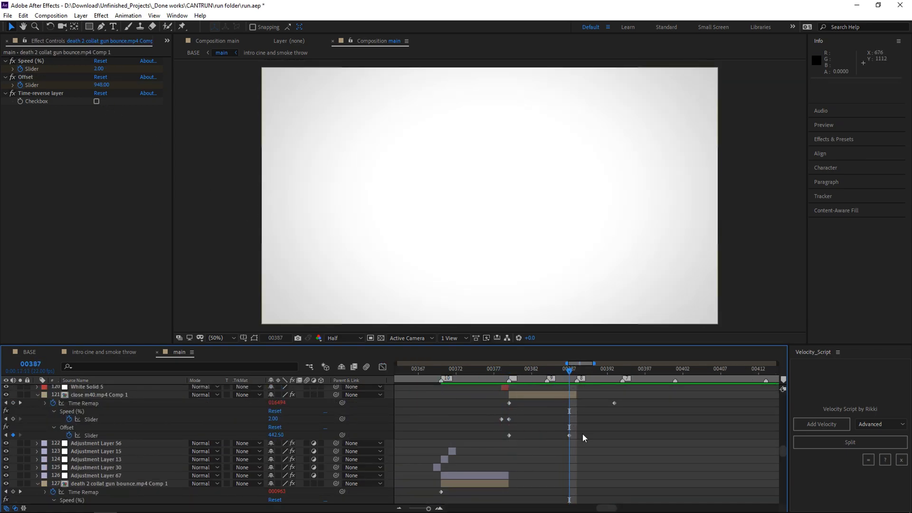
pyautogui.click(615, 459)
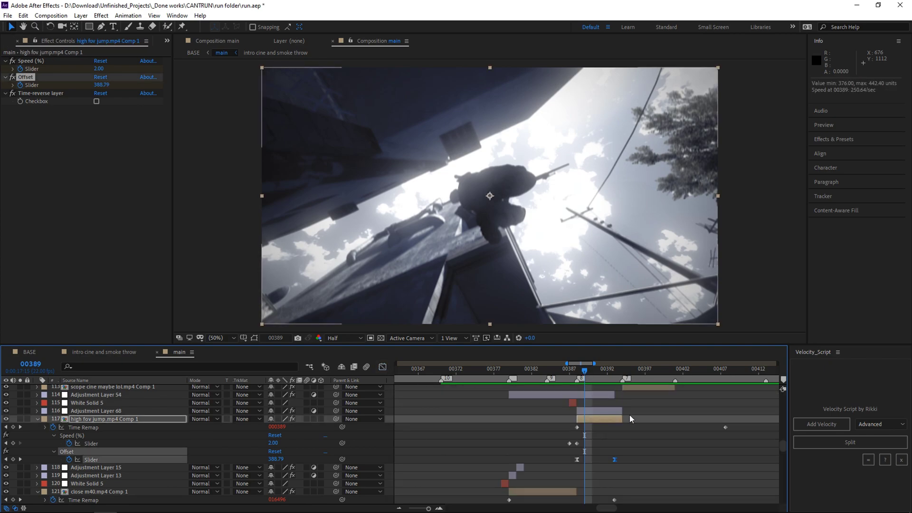
pyautogui.click(631, 386)
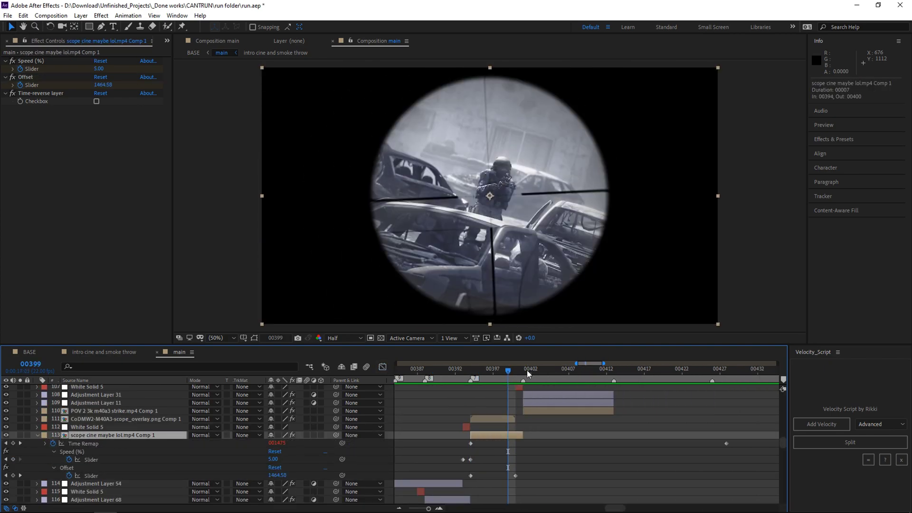
pyautogui.click(546, 410)
pyautogui.press('space')
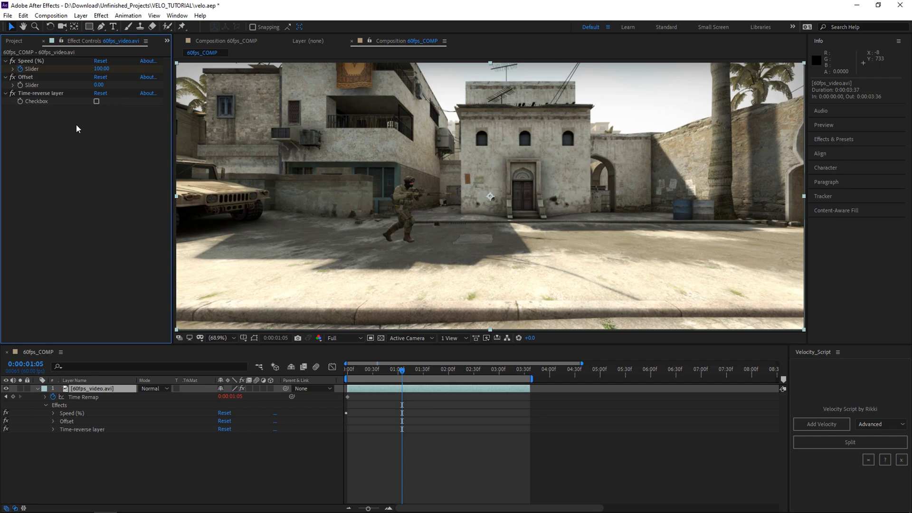
# - Preview the clip with time reversal on, then try time remapping and undo it
pyautogui.click(97, 101)
pyautogui.click(358, 374)
pyautogui.press('space')
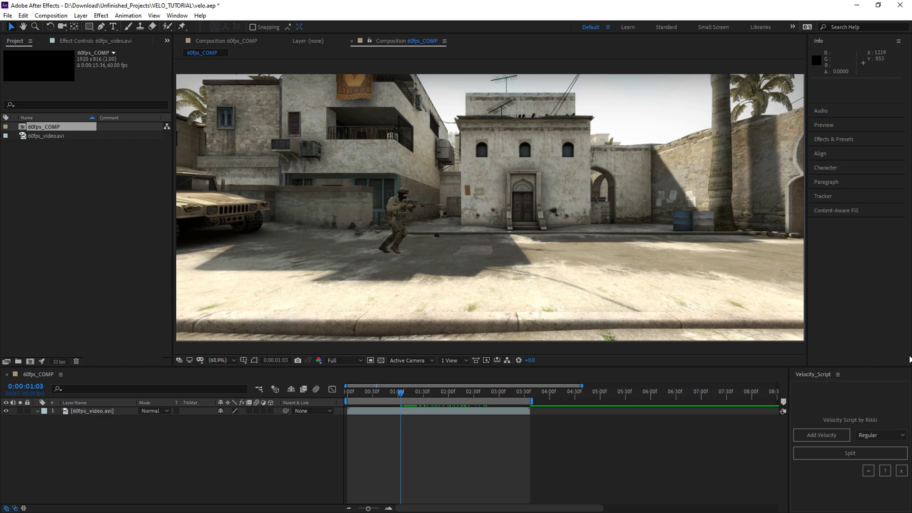
pyautogui.click(407, 411)
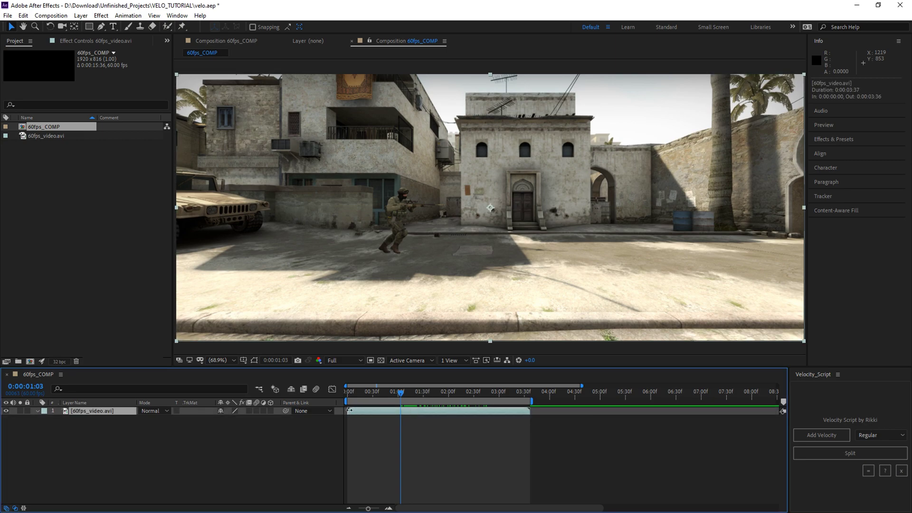
pyautogui.hotkey('ctrl', 'alt', 't')
pyautogui.moveTo(531, 411); pyautogui.dragTo(448, 416)
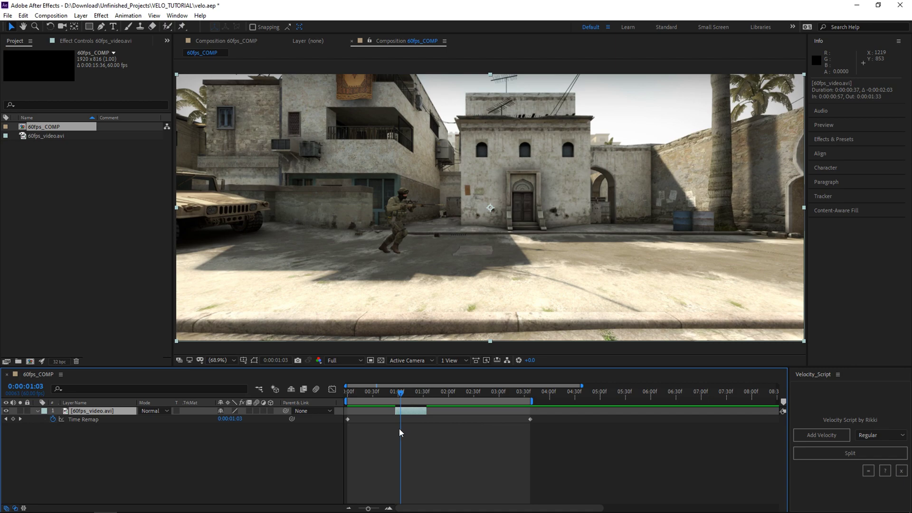
pyautogui.moveTo(352, 436); pyautogui.dragTo(445, 441)
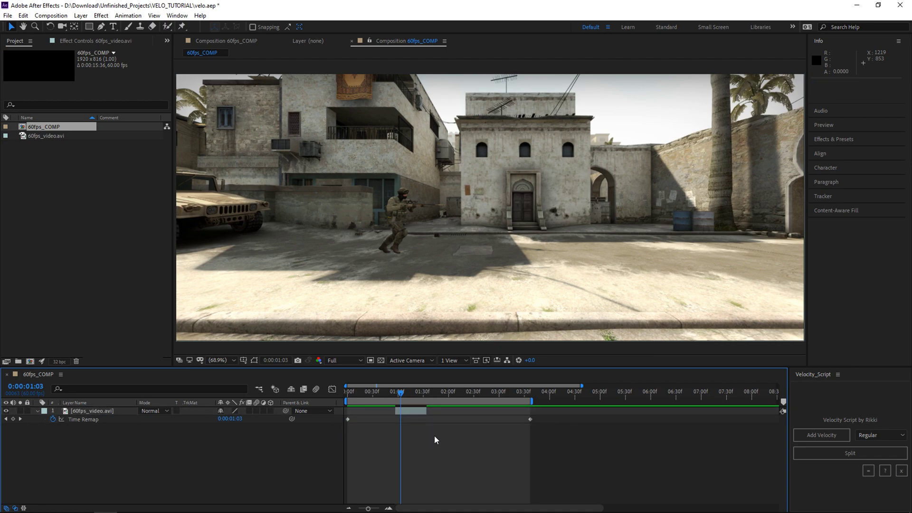
pyautogui.hotkey('ctrl', 'z')
# - Add Regular-mode velocity to 60fps_video and select its Time Remap keyframes
pyautogui.click(868, 435)
pyautogui.click(869, 440)
pyautogui.click(825, 437)
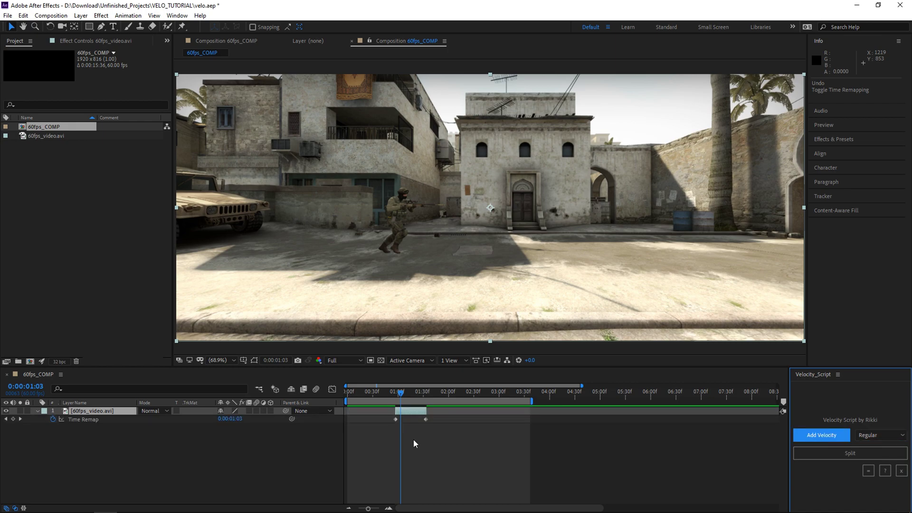
pyautogui.moveTo(401, 395); pyautogui.dragTo(396, 395)
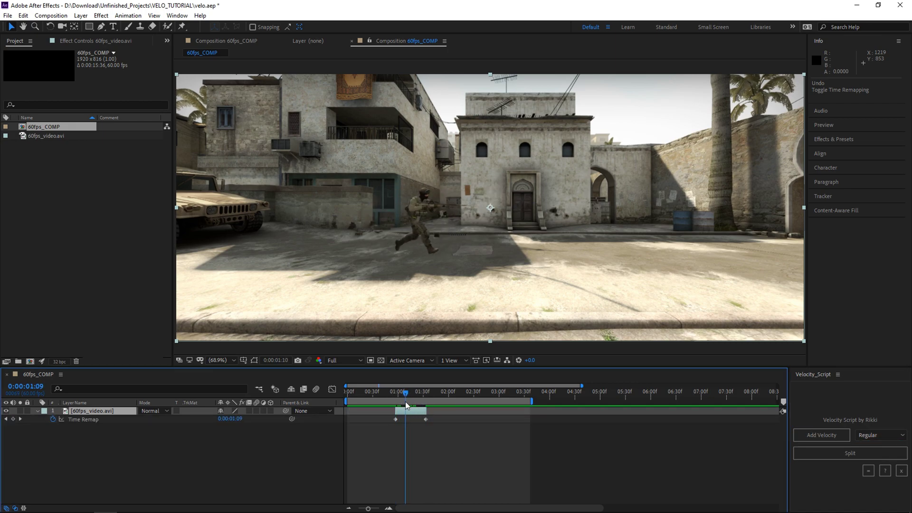
pyautogui.moveTo(447, 420); pyautogui.dragTo(376, 430)
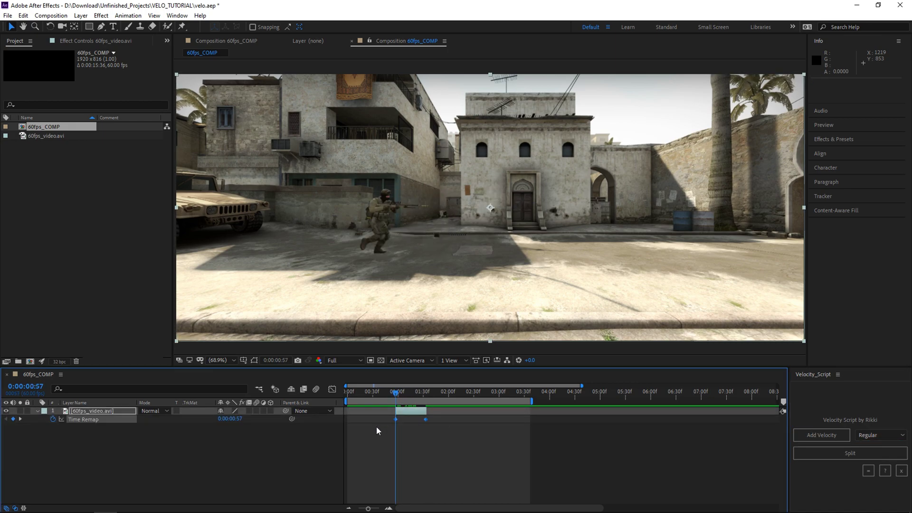
pyautogui.click(446, 411)
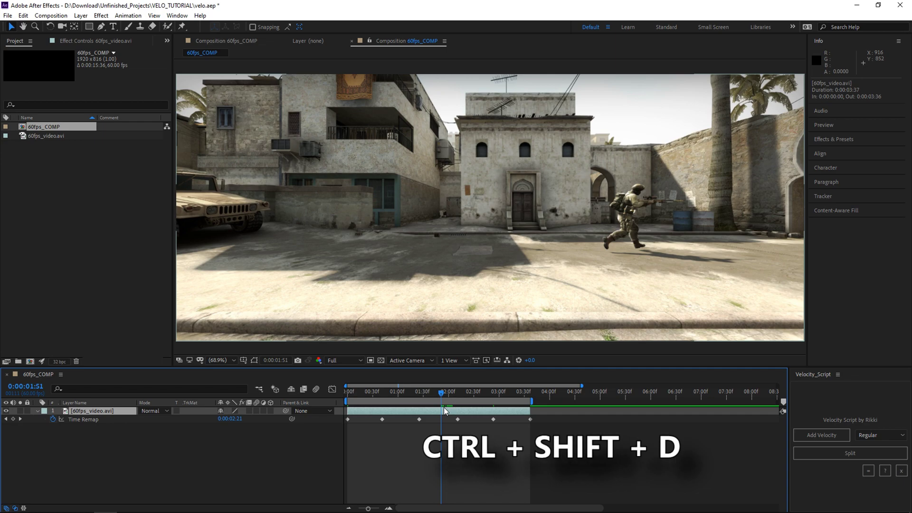
# - Split 60fps_video at 0:00:01:51 with Velocity_Script's Split, keeping Time Remap keyframes on both halves
pyautogui.hotkey('ctrl', 'shift', 'd')
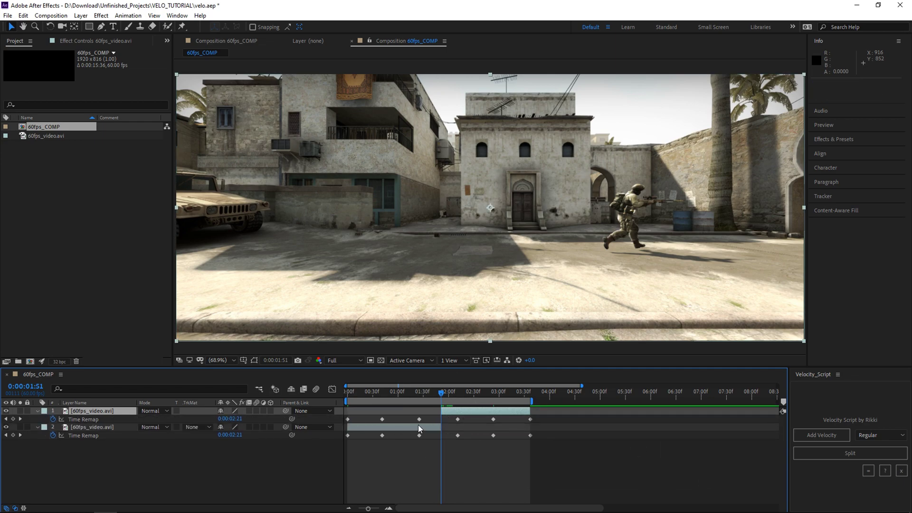
pyautogui.hotkey('ctrl', 'z')
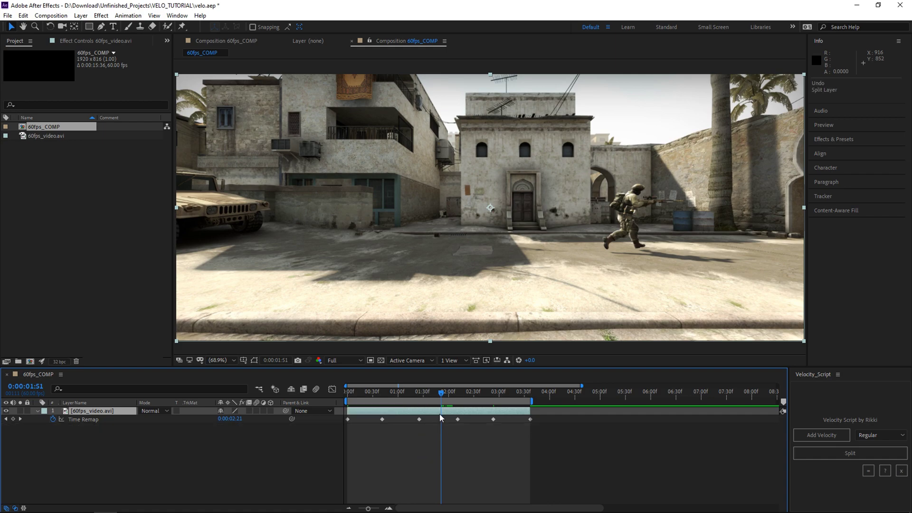
pyautogui.click(850, 453)
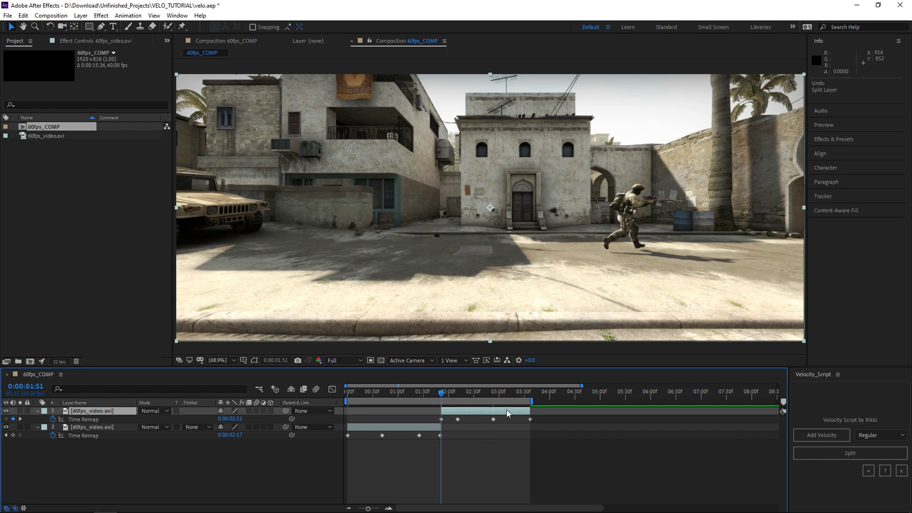
pyautogui.moveTo(444, 398); pyautogui.dragTo(503, 407)
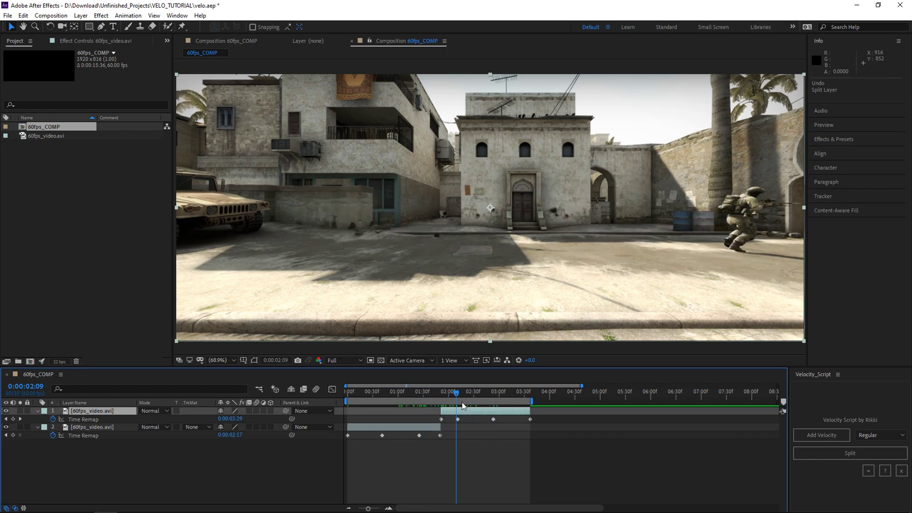